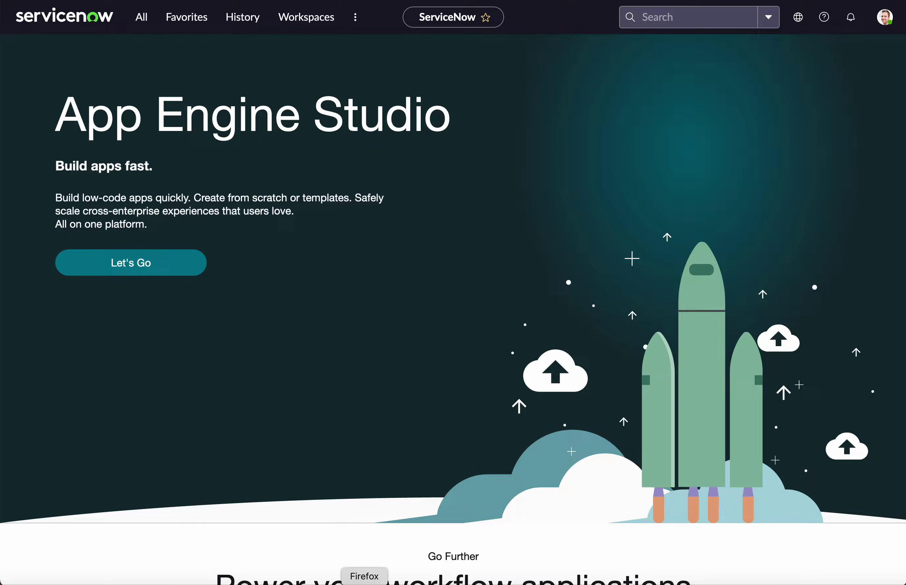
Step: Go to Self-Service > Dashboards and begin creating a new dashboard
click(146, 21)
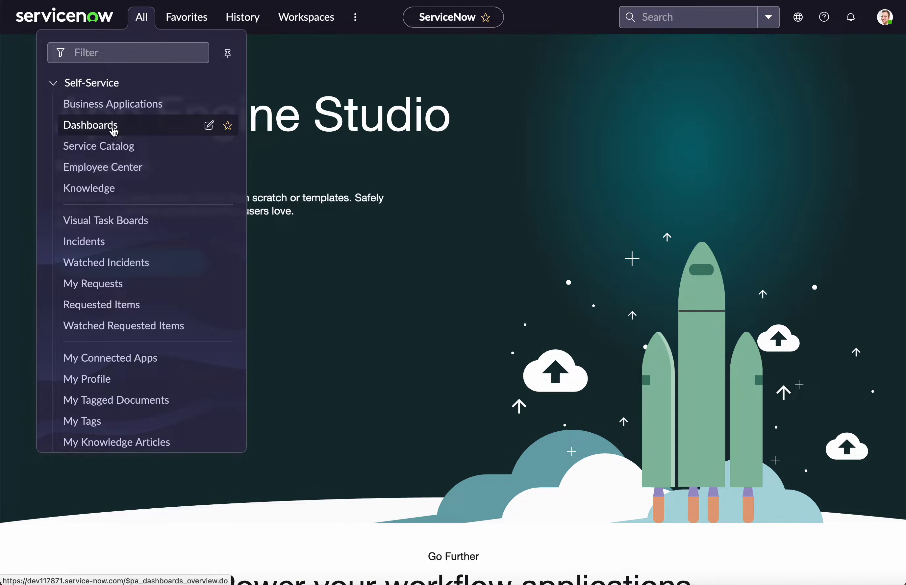
click(90, 125)
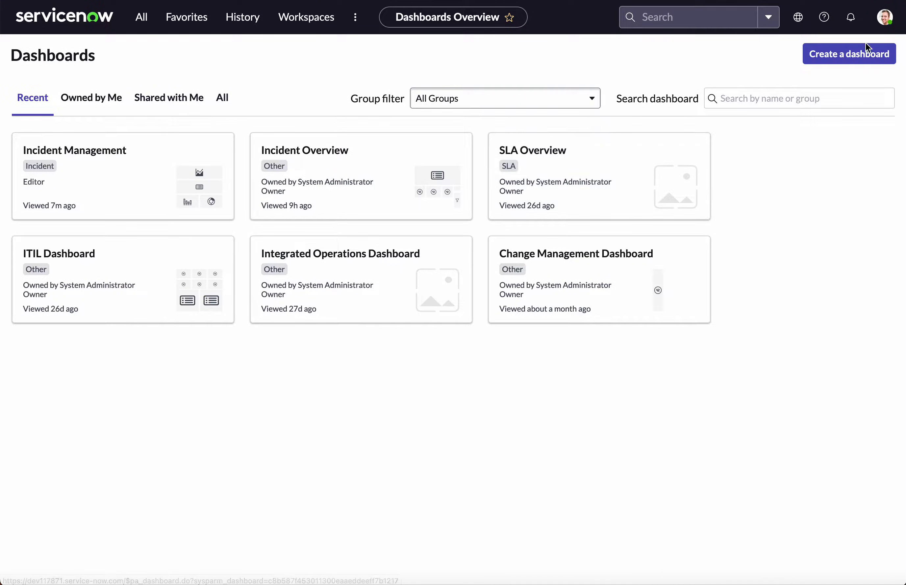
click(859, 55)
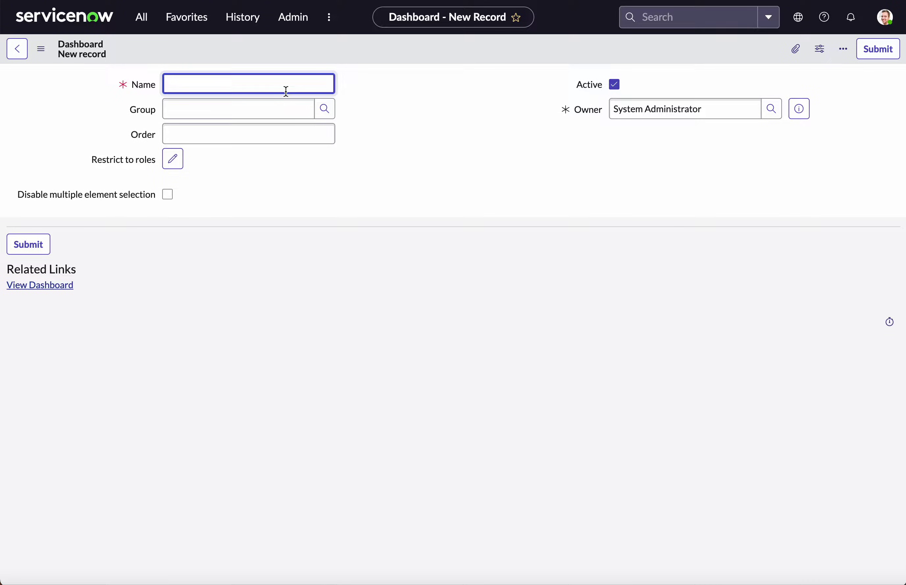
Step: Name the dashboard 'Incident Management Dashboard', leave roles unrestricted, and submit it
text(Incident Management Dashboard)
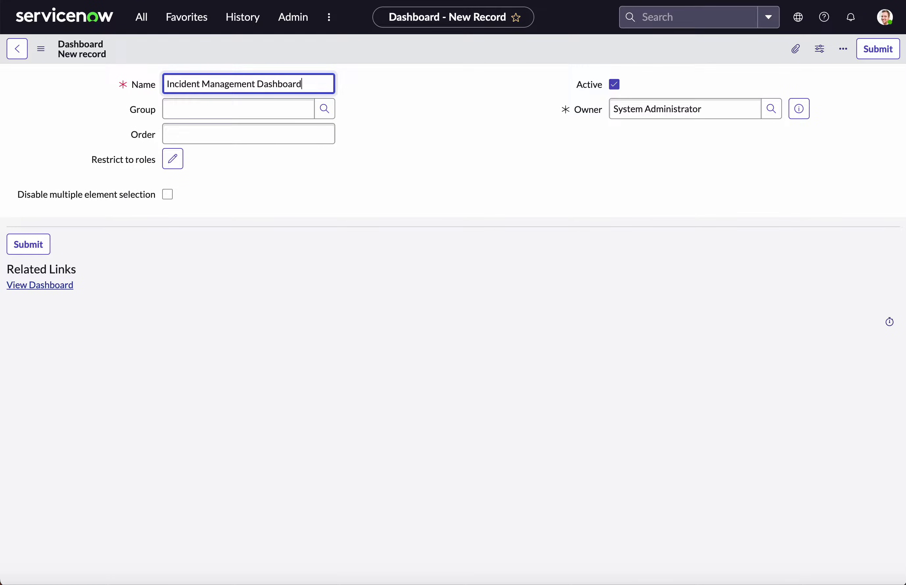
click(179, 166)
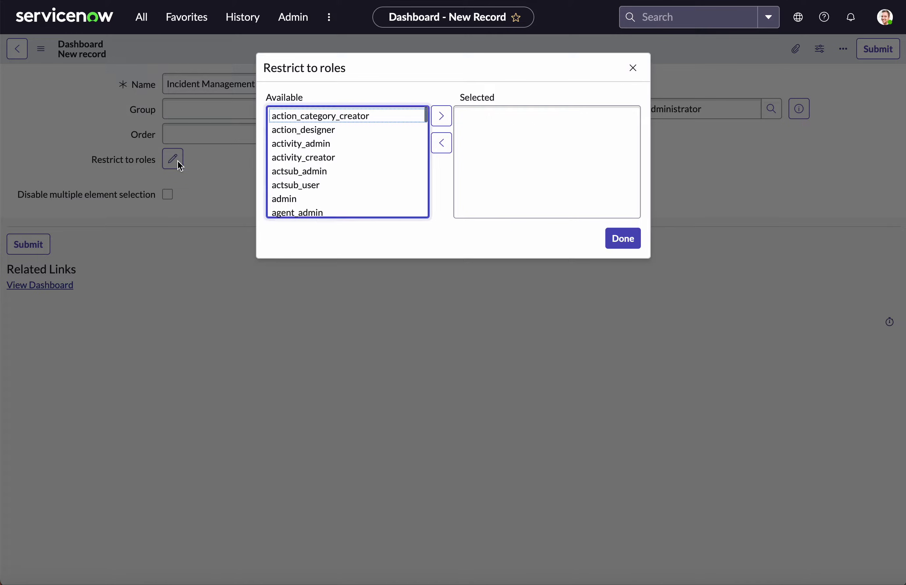
scroll(344, 195, down, 3)
scroll(346, 195, down, 10)
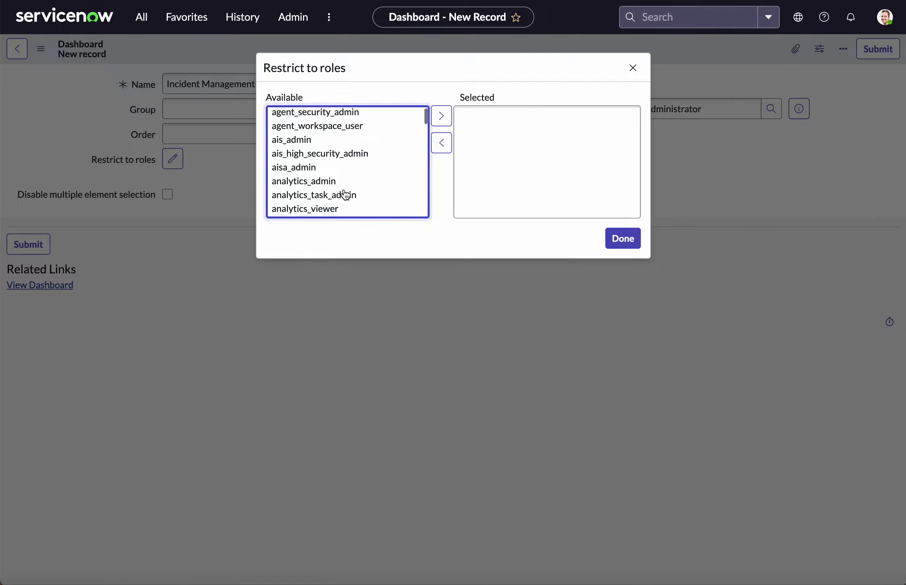
scroll(346, 195, up, 15)
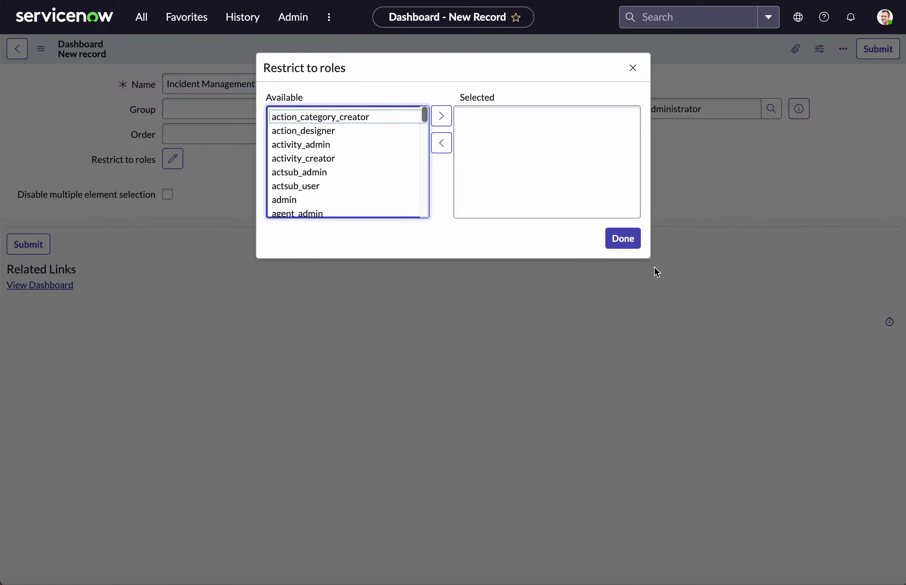
click(633, 68)
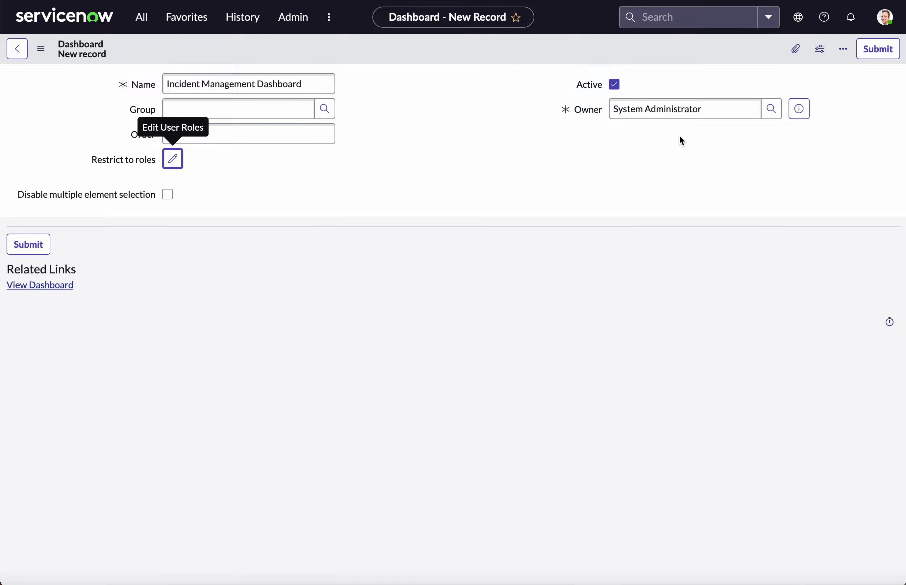
click(677, 109)
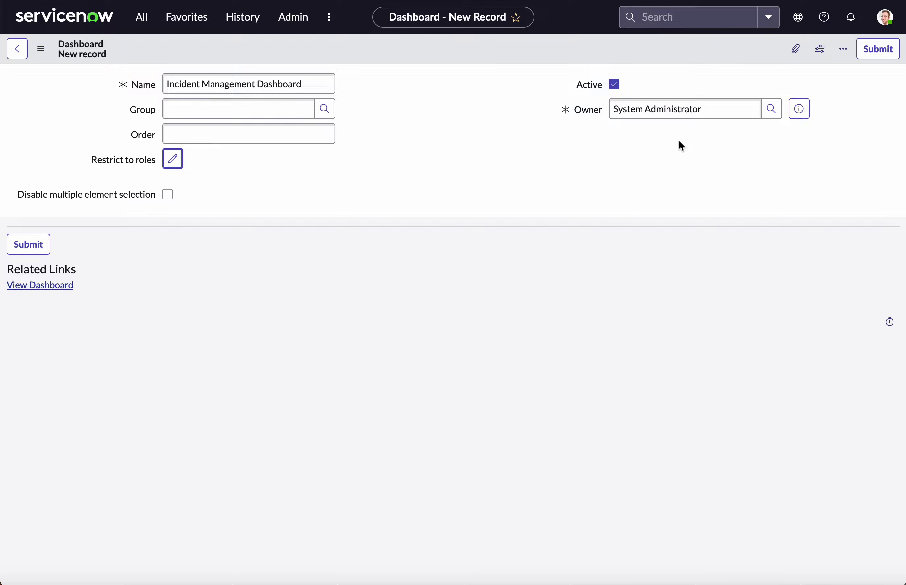
click(38, 250)
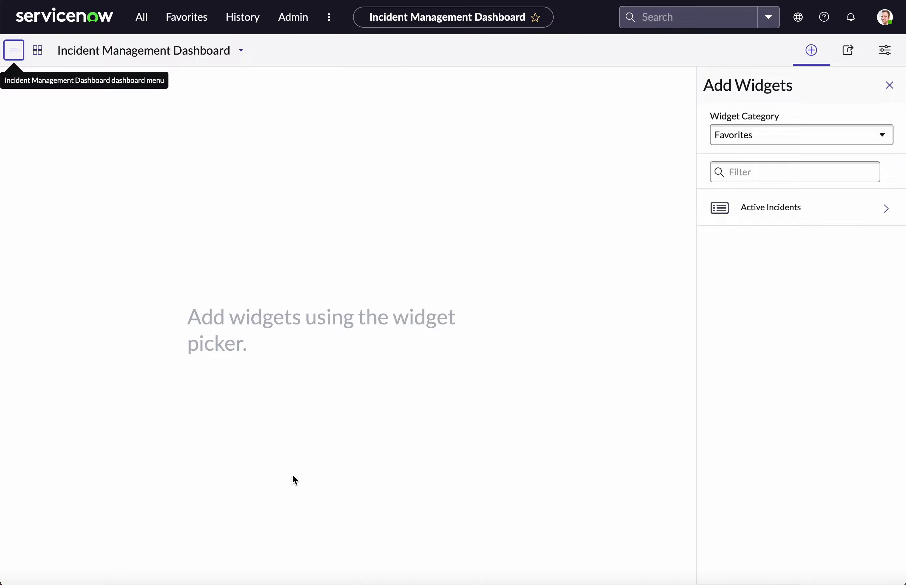
click(16, 57)
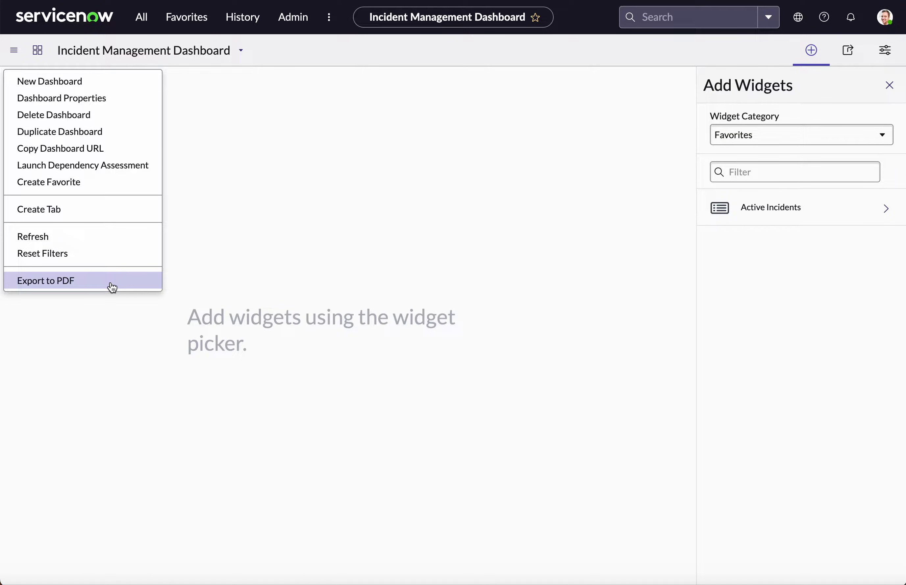
click(271, 189)
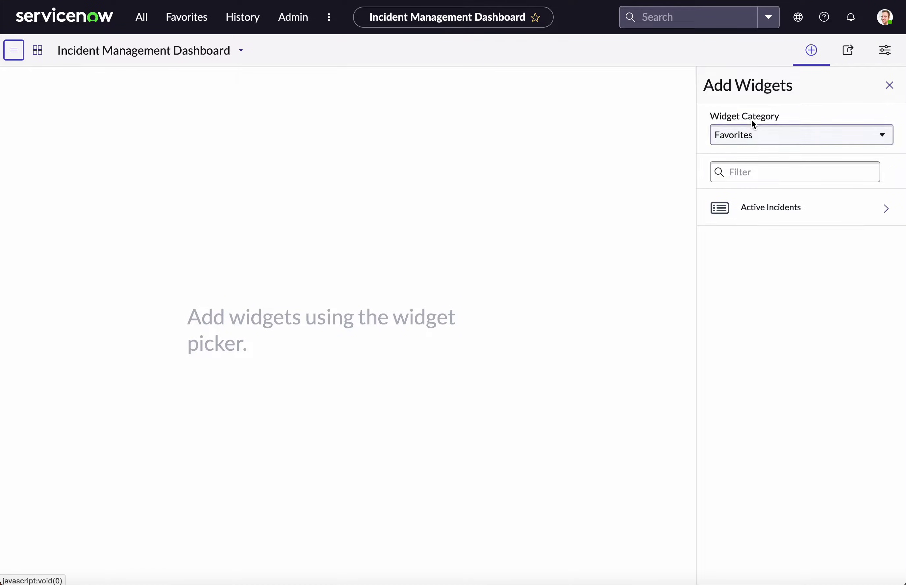
Step: Browse the Reports and Content Blocks widget categories, preview *New IFrame, then return to Reports
click(881, 136)
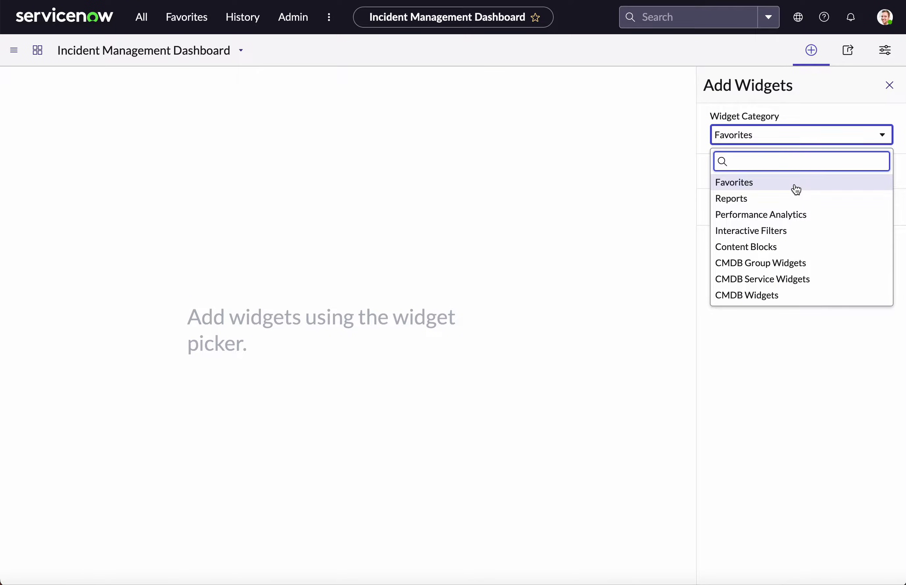
click(773, 206)
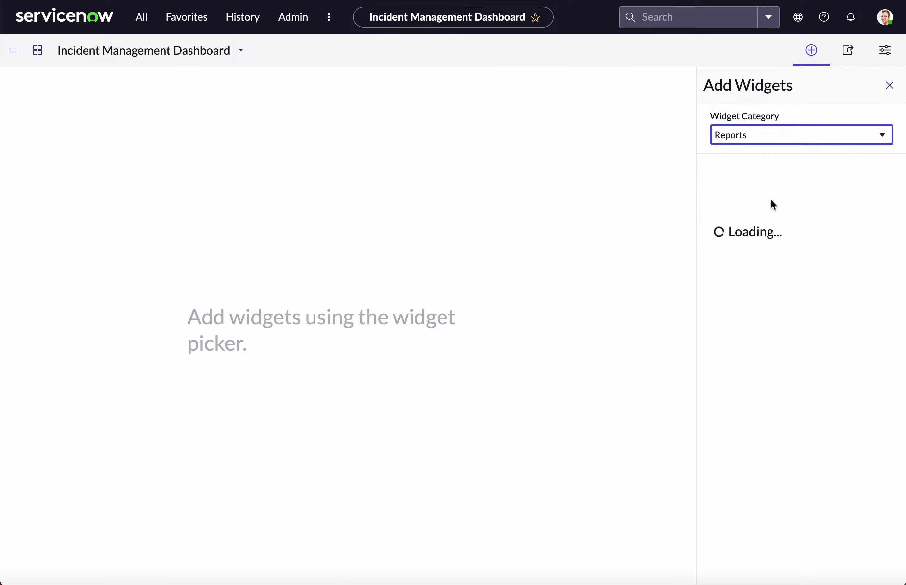
click(844, 144)
scroll(834, 236, down, 3)
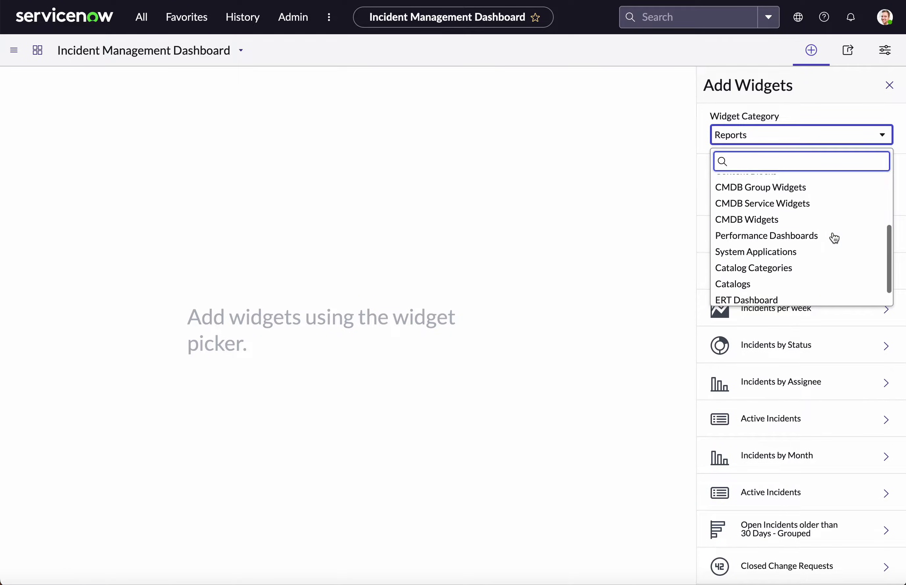
scroll(834, 237, up, 2)
scroll(834, 236, down, 2)
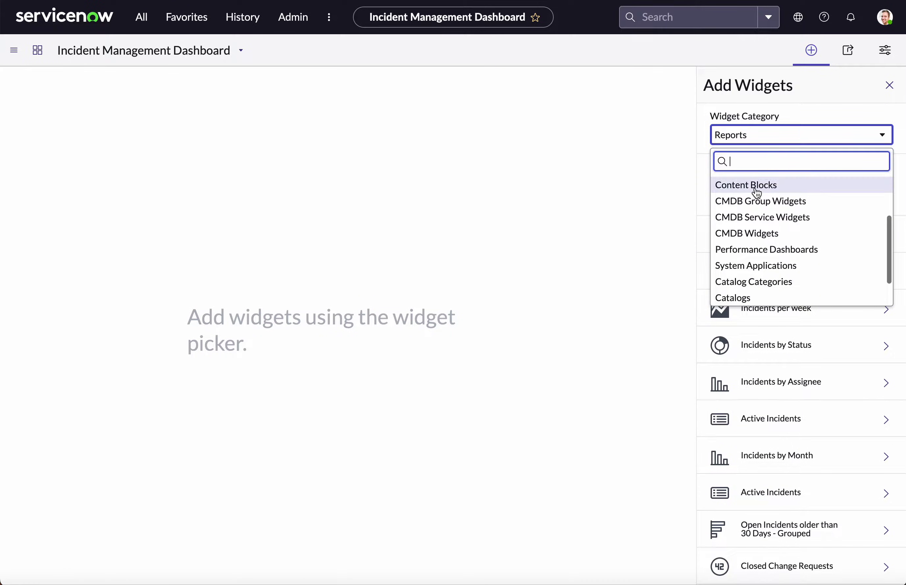
click(756, 191)
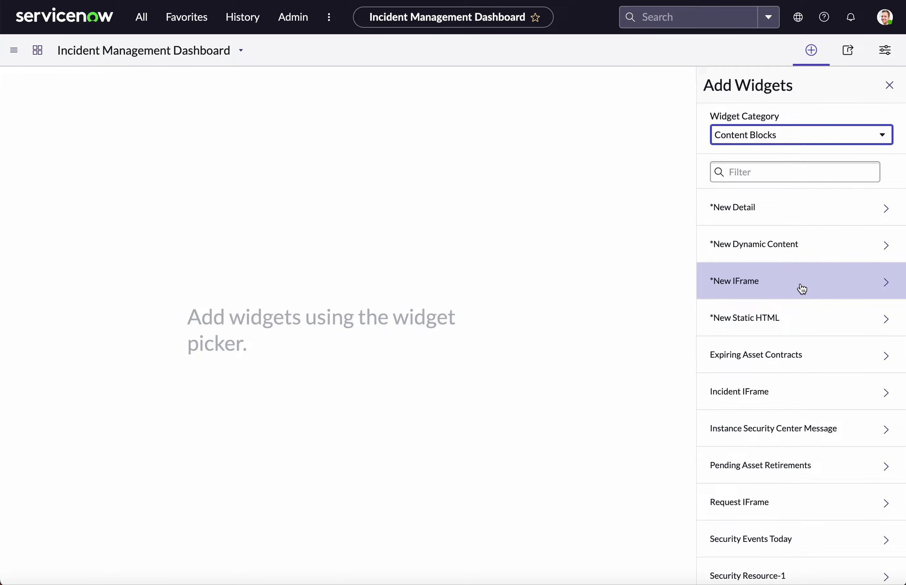
click(802, 288)
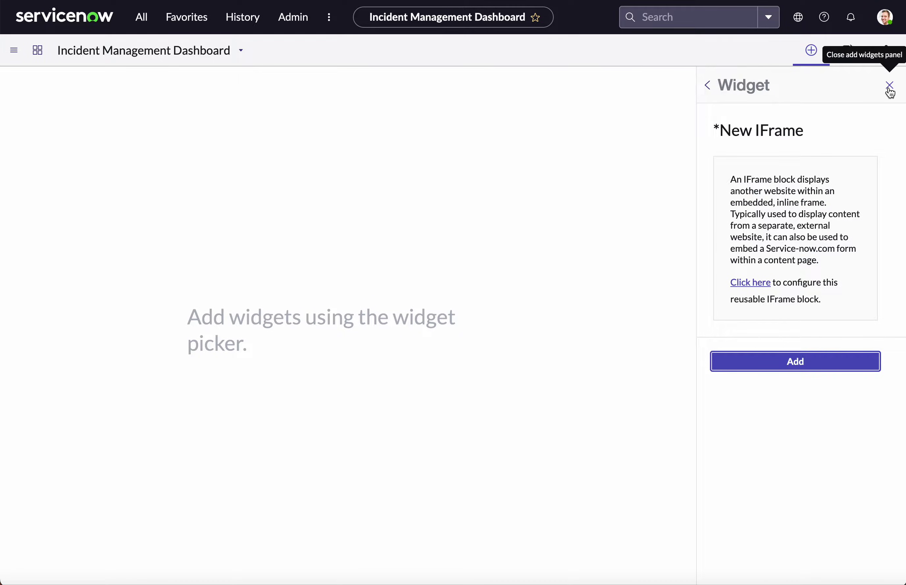
click(707, 86)
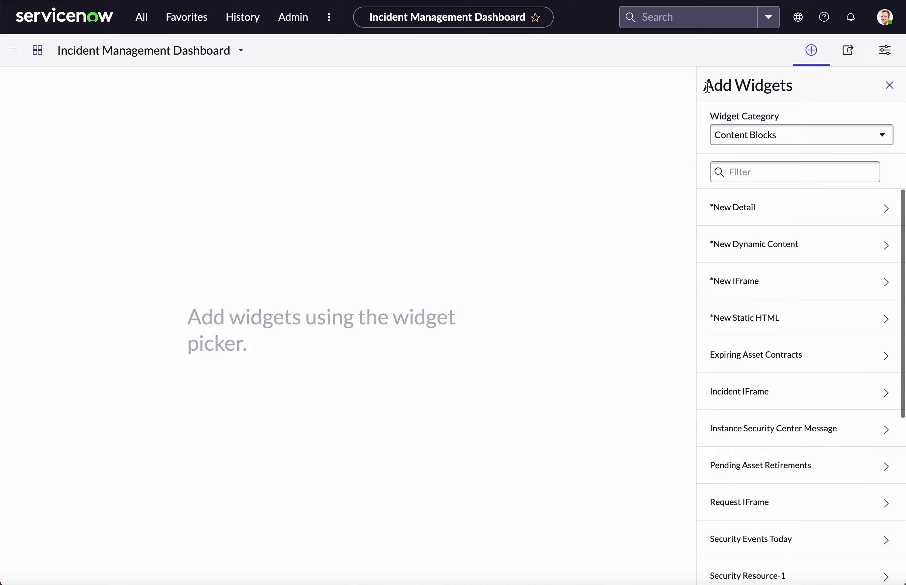
click(804, 135)
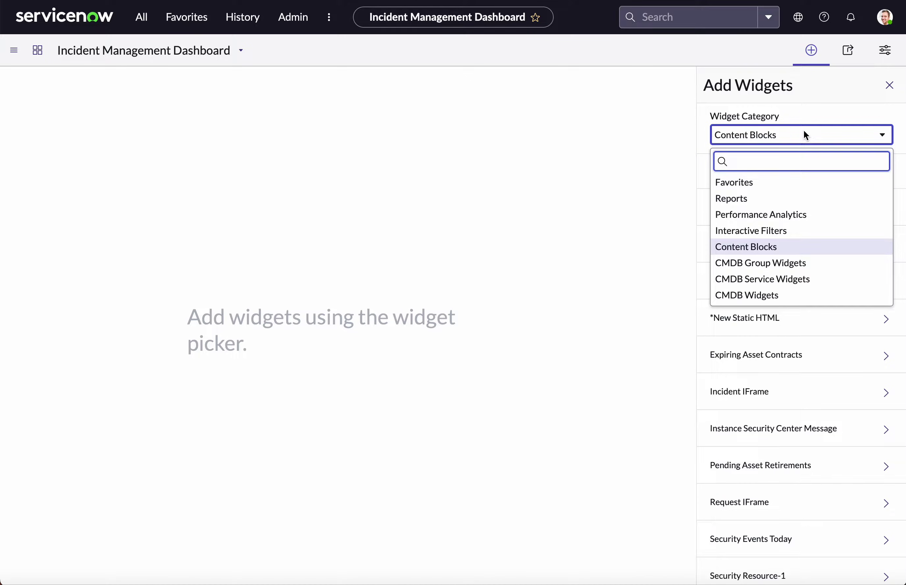
click(737, 200)
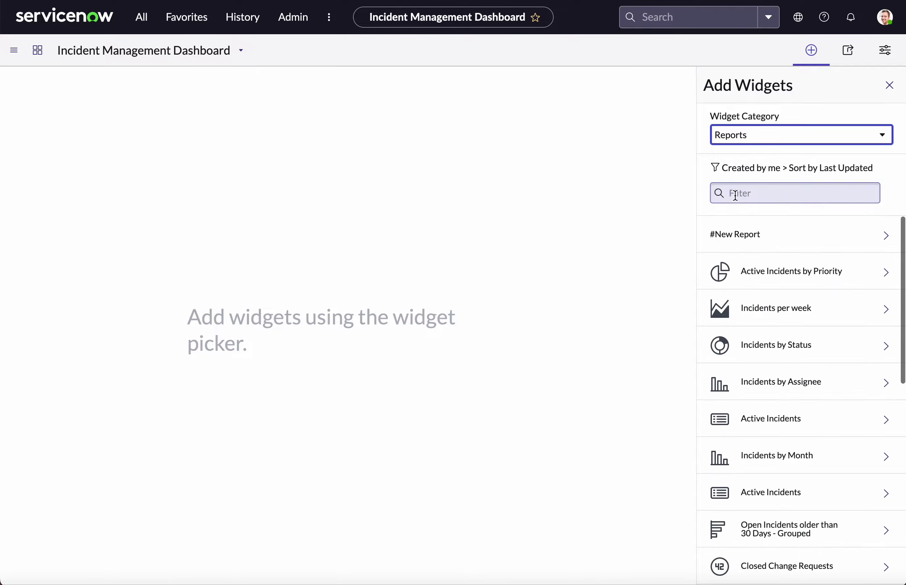
Step: Filter reports by 'incident' and add Active Incidents by Priority and Incidents per week
click(748, 193)
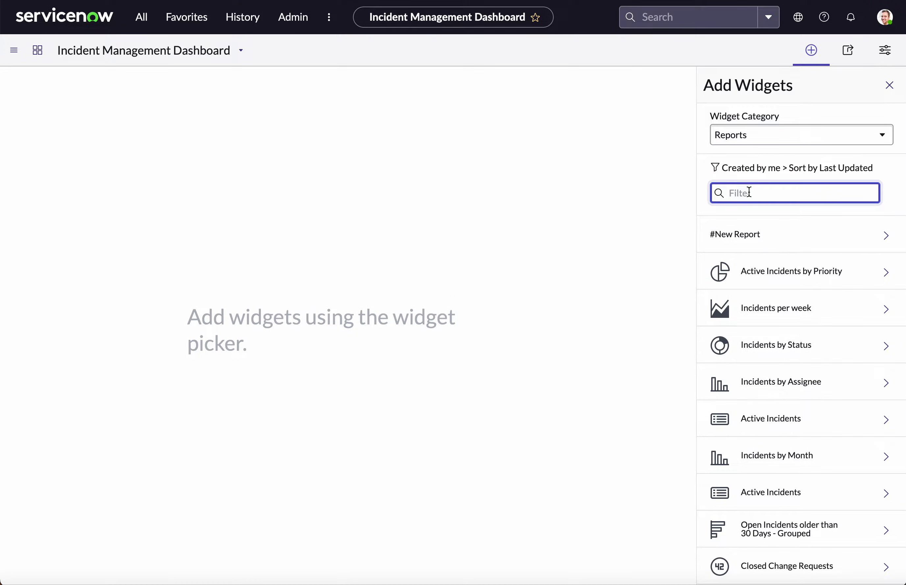
text(inci)
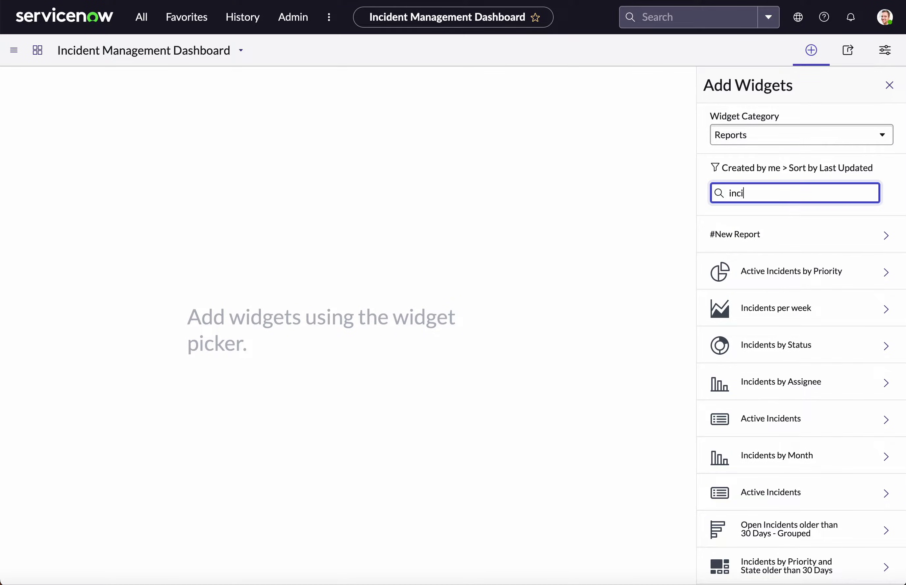
text(dent)
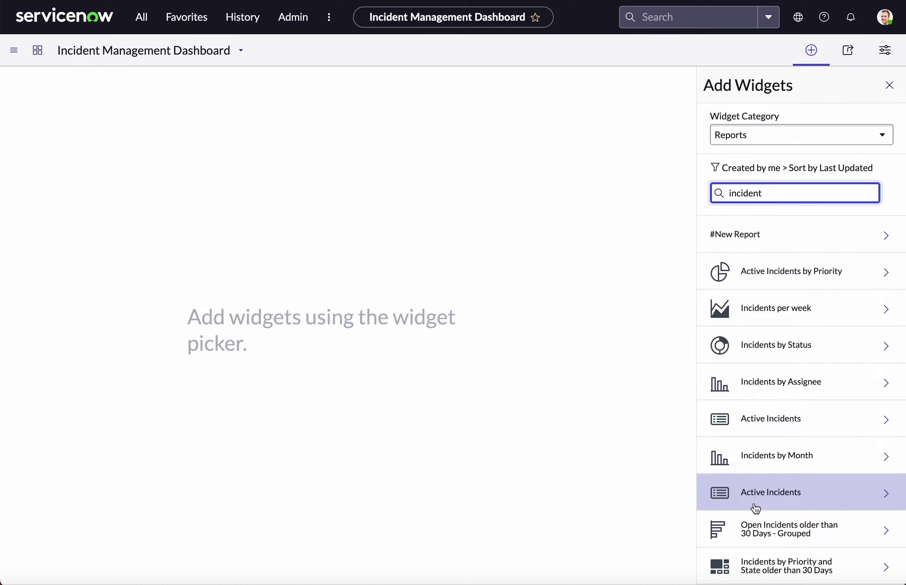
click(816, 269)
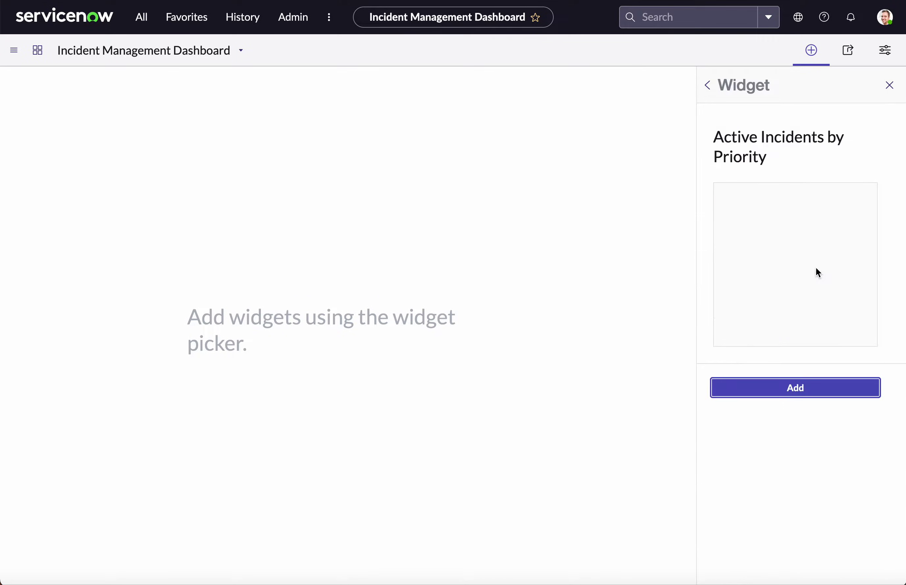
click(808, 395)
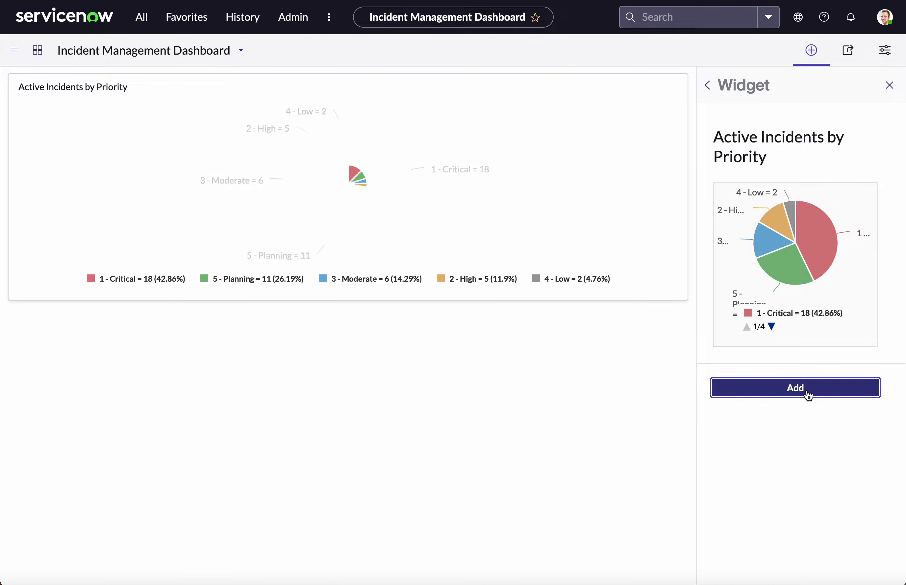
click(708, 86)
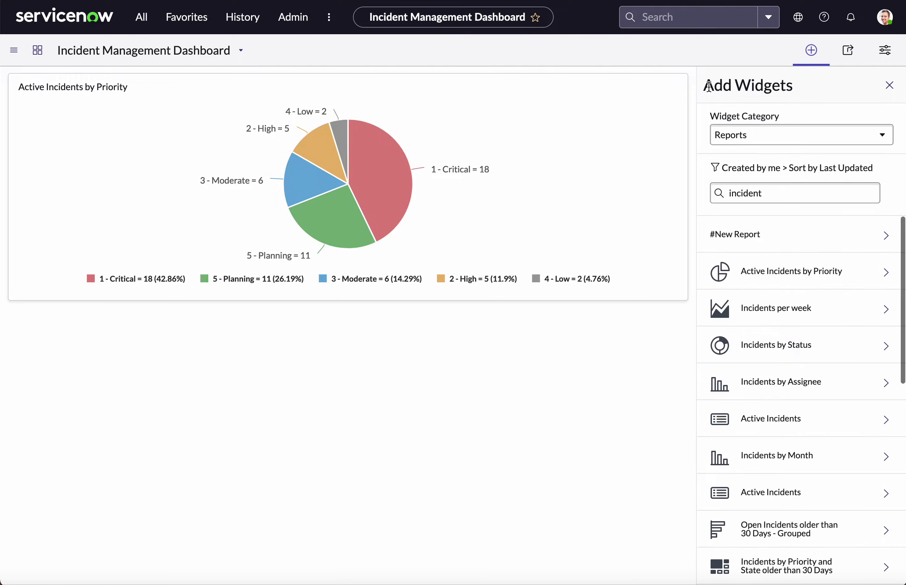
click(783, 321)
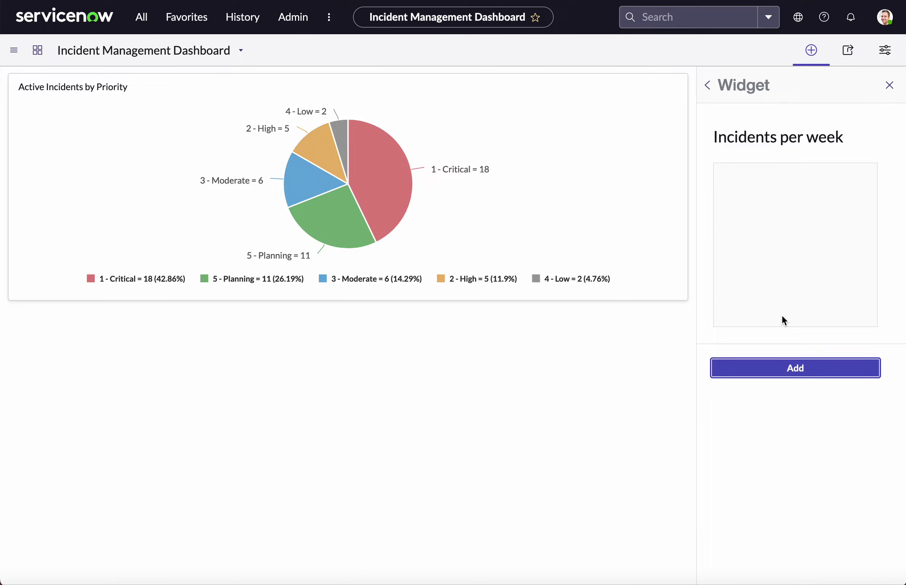
click(799, 376)
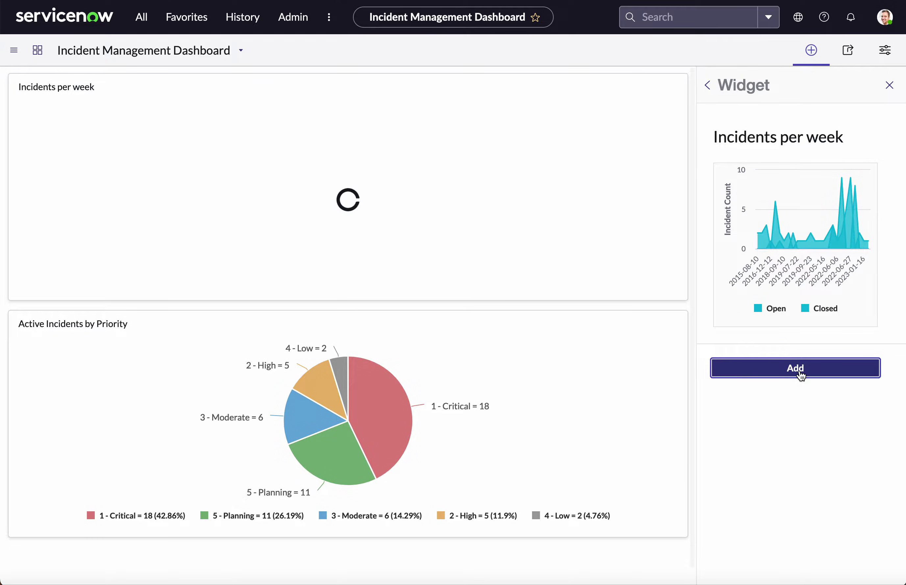
click(706, 85)
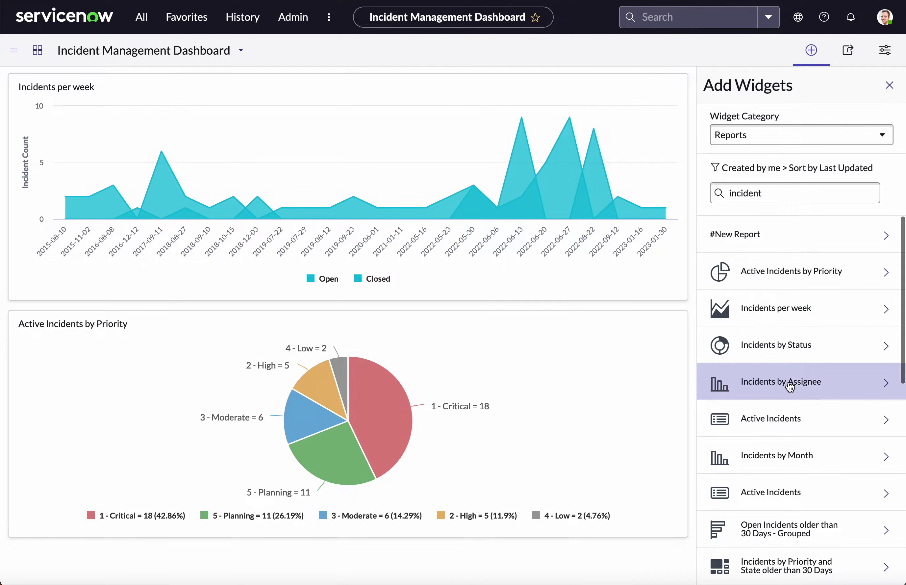
Step: Add the Incidents by Status and Incidents by Assignee widgets
click(787, 345)
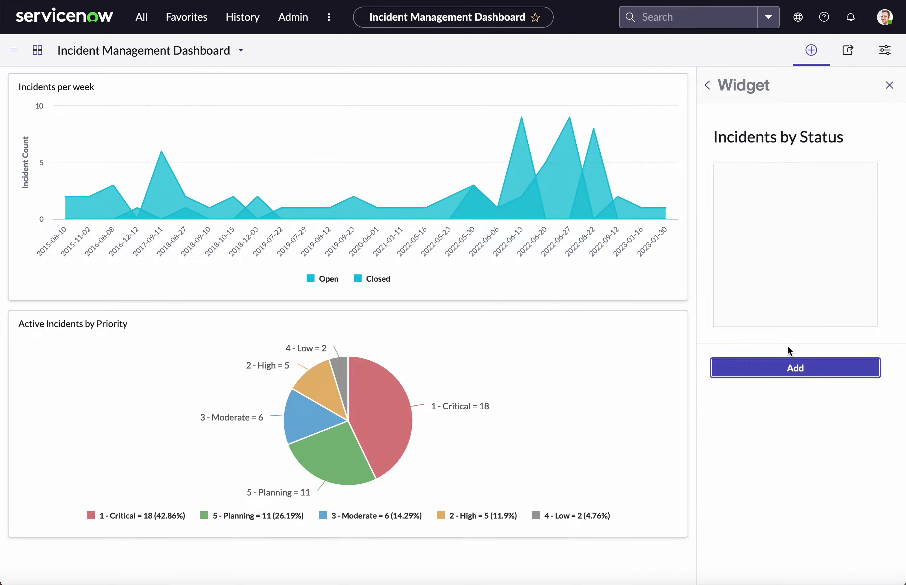
click(796, 368)
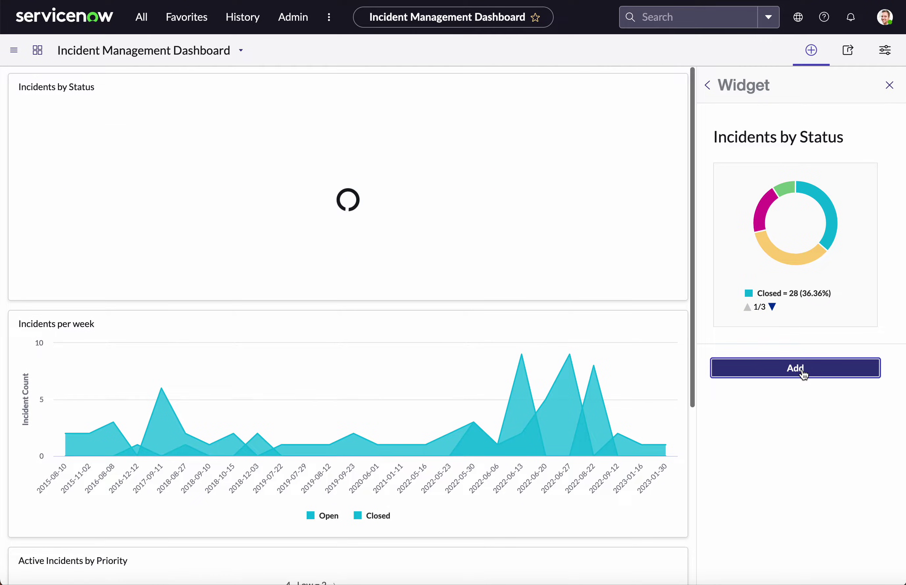
click(708, 88)
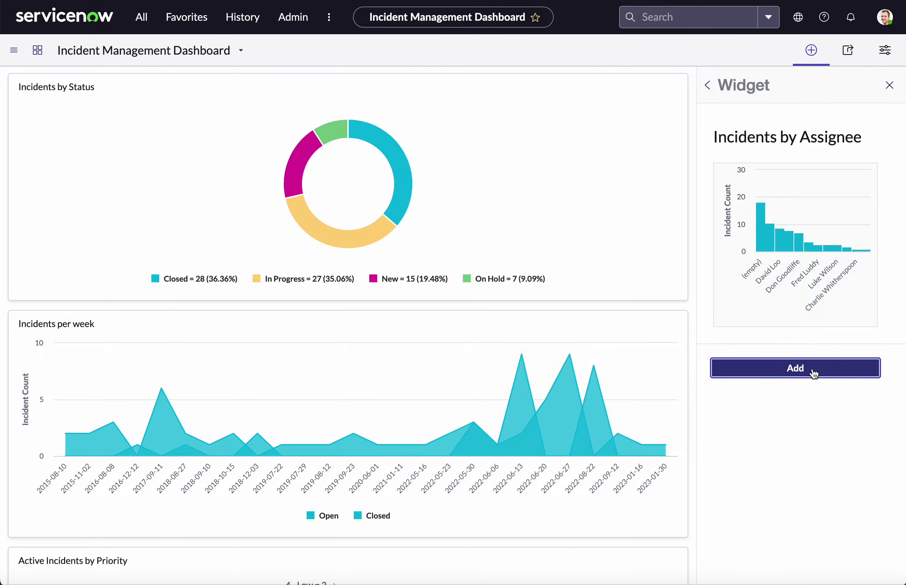
click(813, 371)
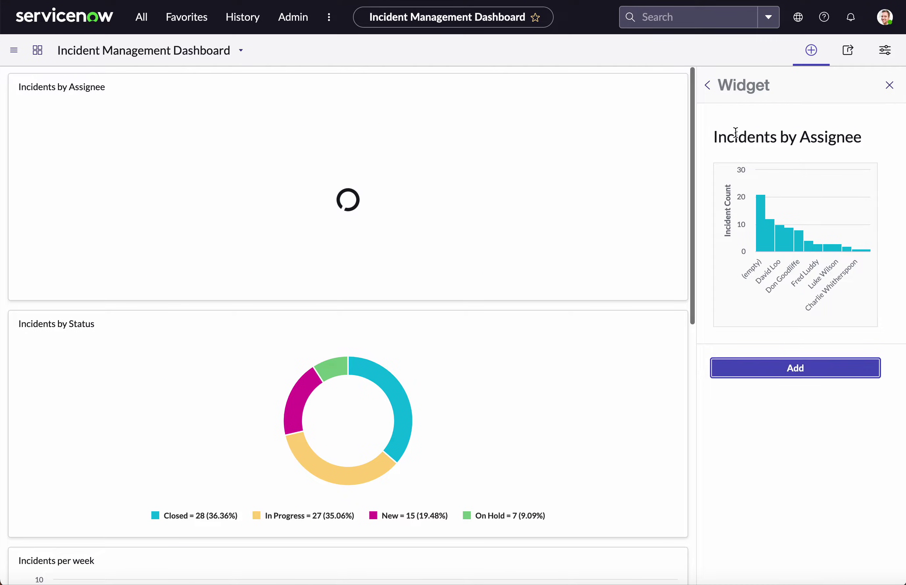
click(708, 88)
scroll(779, 333, down, 3)
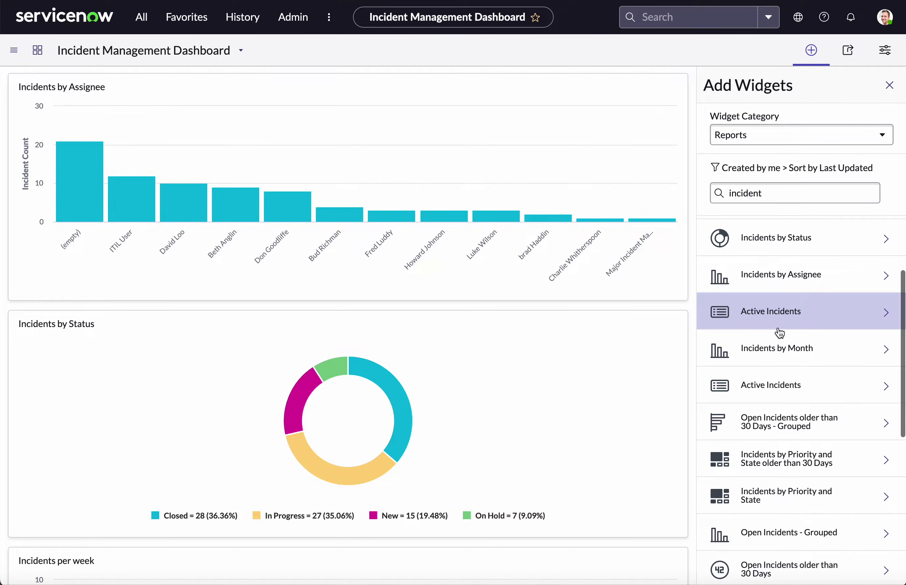
Step: Add the Incidents by Month and Open Incidents widgets, then close the picker
click(783, 356)
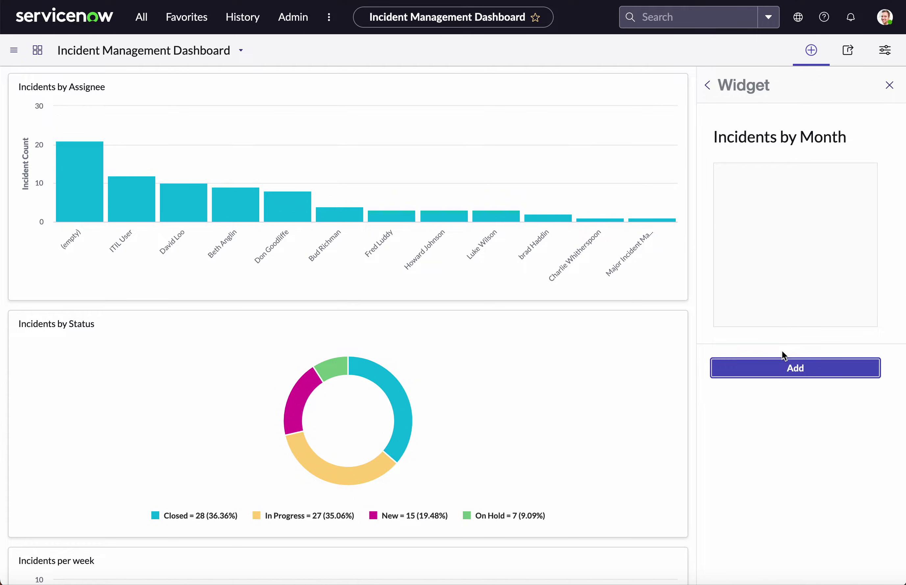
click(789, 377)
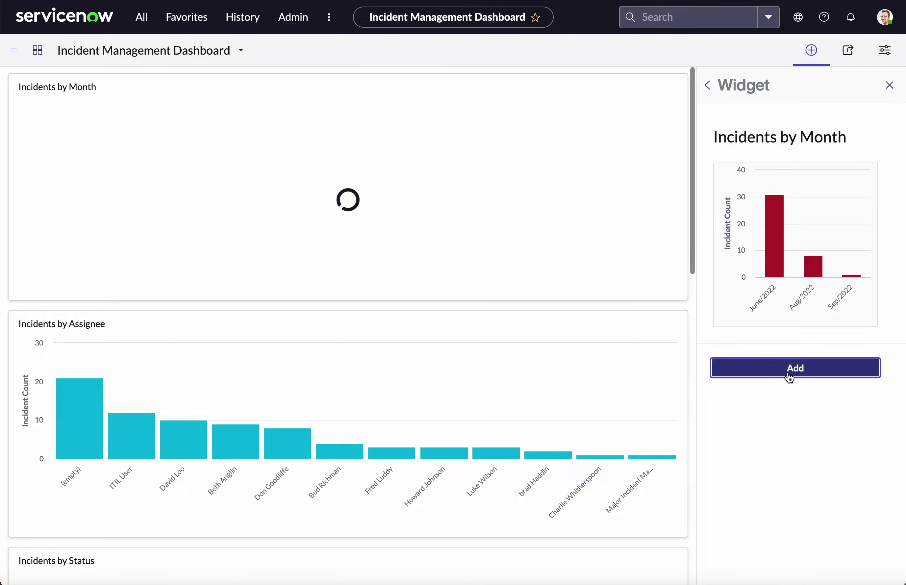
click(708, 87)
click(772, 437)
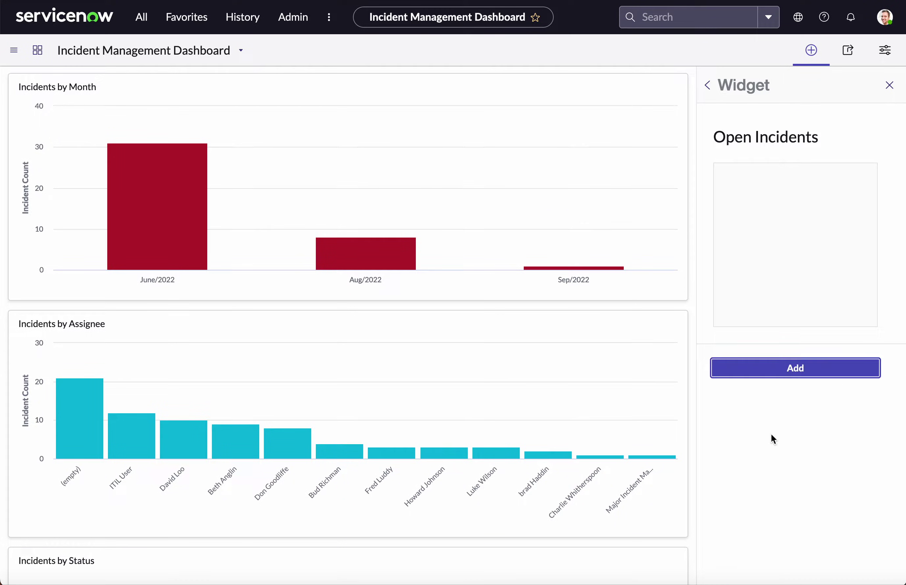
click(784, 371)
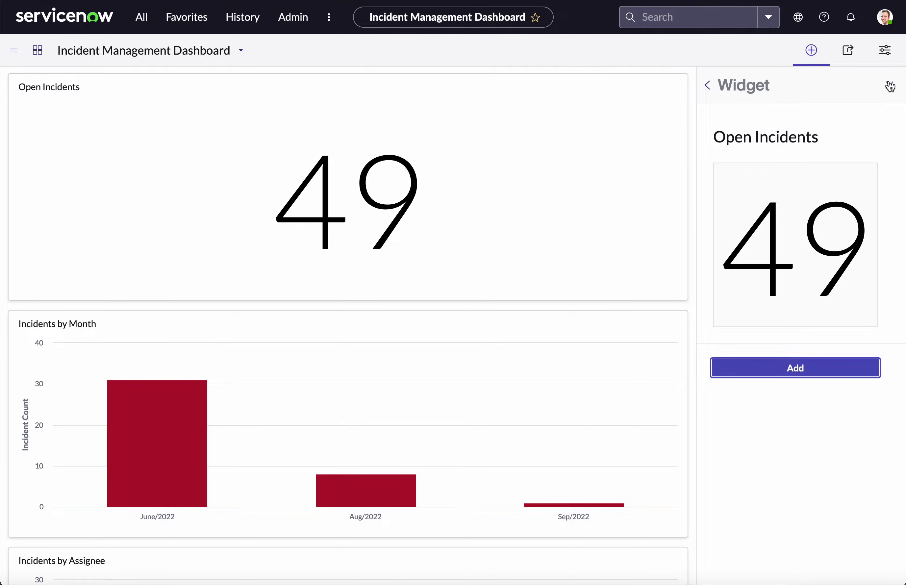
click(890, 86)
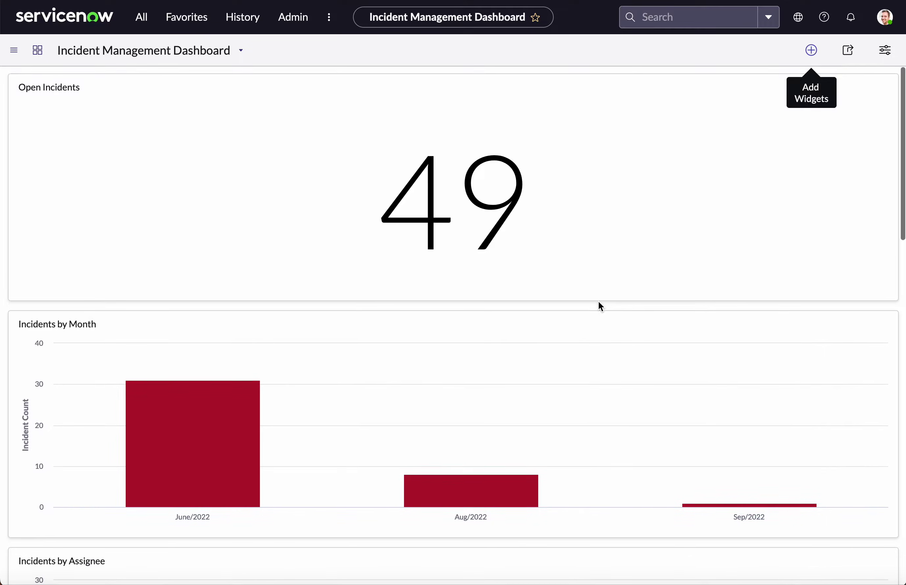
Step: Apply the 3x3 quick layout from the Configuration panel to arrange the widgets
scroll(598, 301, down, 4)
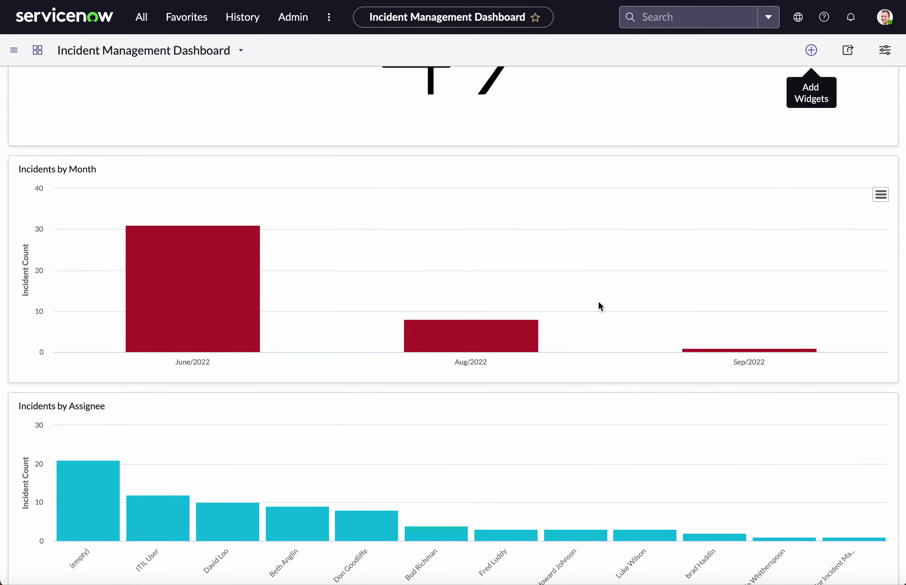
scroll(598, 302, up, 5)
scroll(598, 301, down, 12)
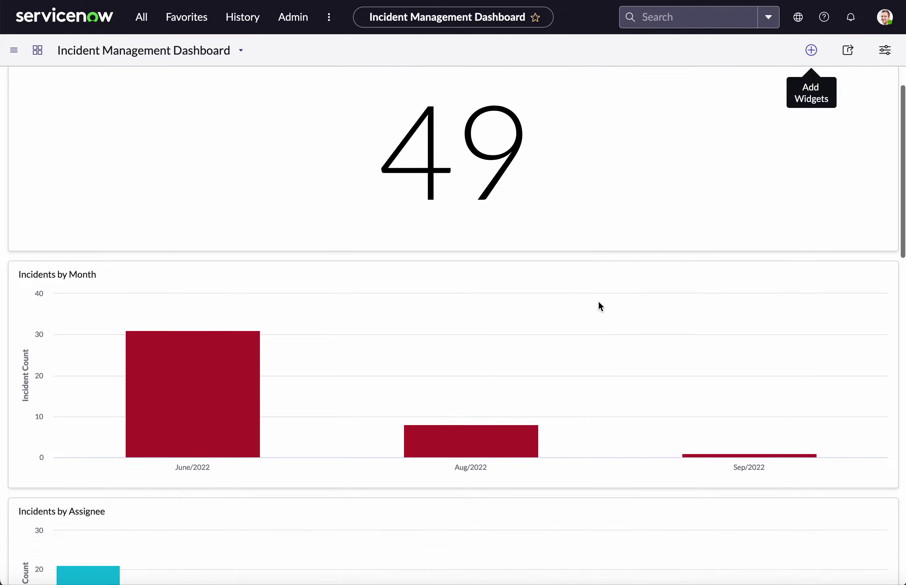
scroll(598, 302, down, 12)
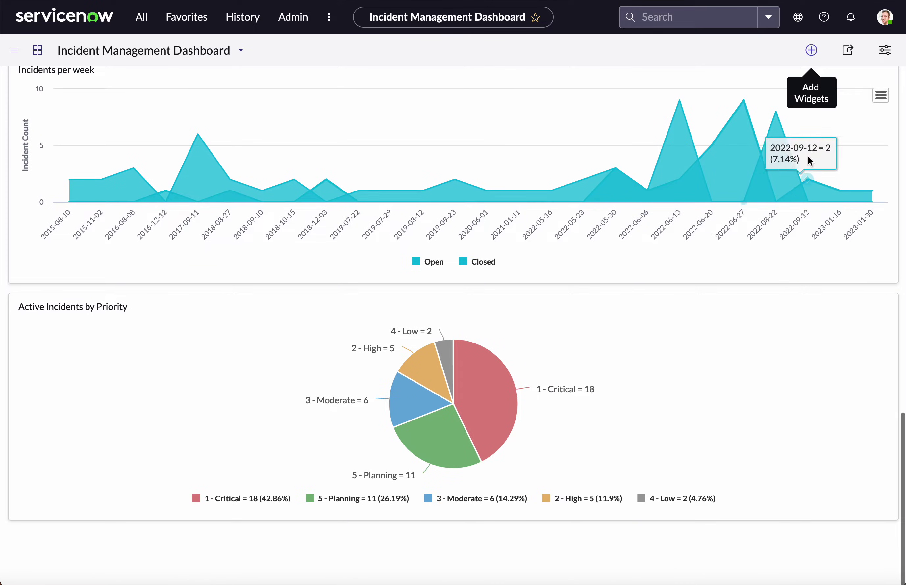
click(885, 51)
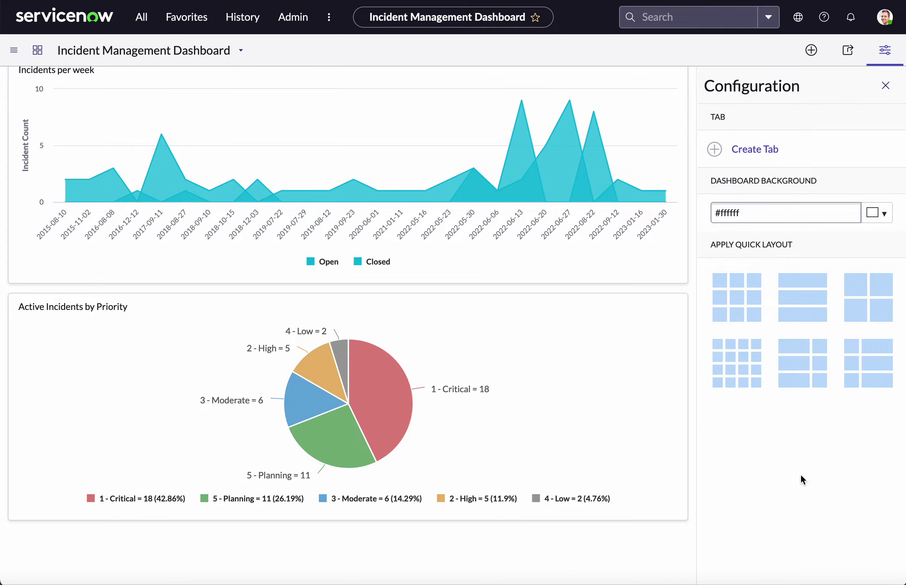
click(741, 307)
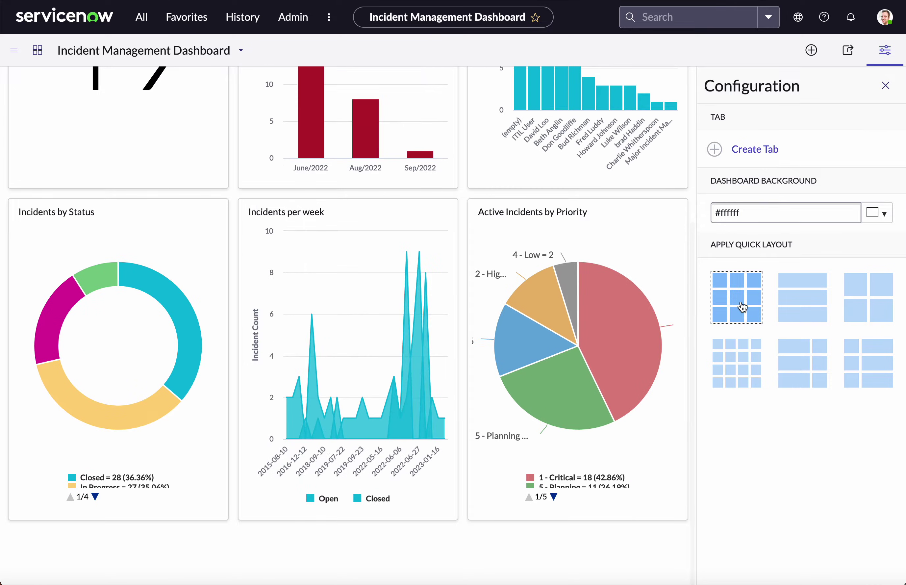
Step: Set the dashboard background colour to pink #ce7b7b
scroll(589, 390, up, 5)
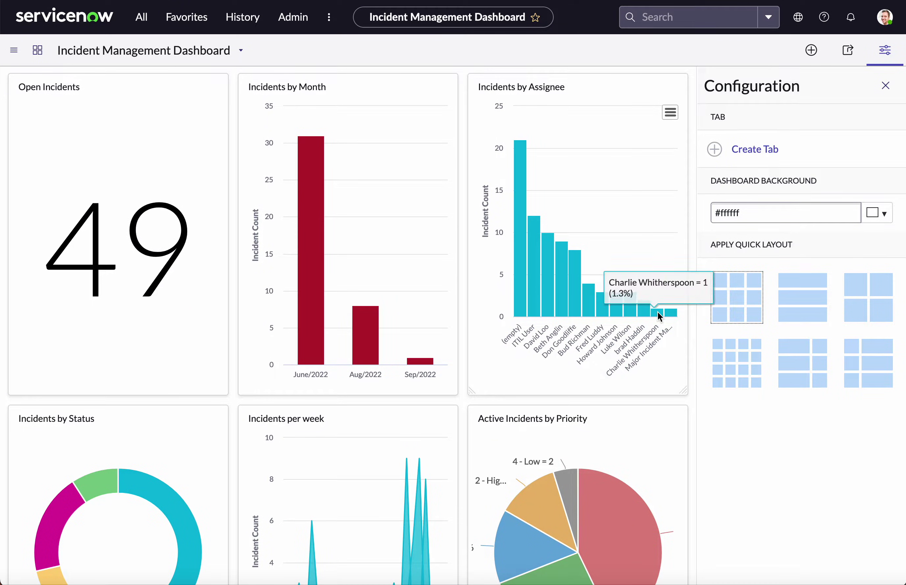
click(730, 216)
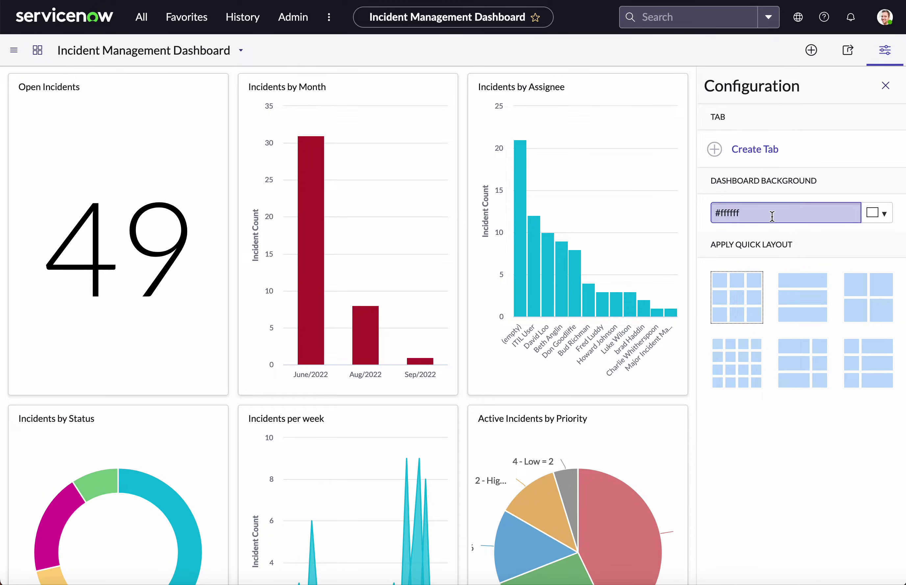
click(884, 215)
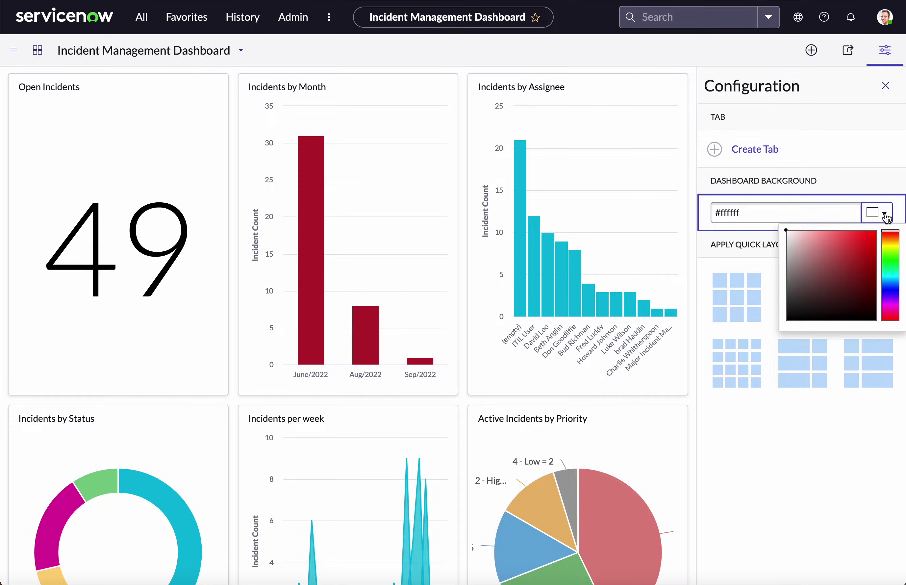
click(849, 266)
drag(849, 267, 823, 249)
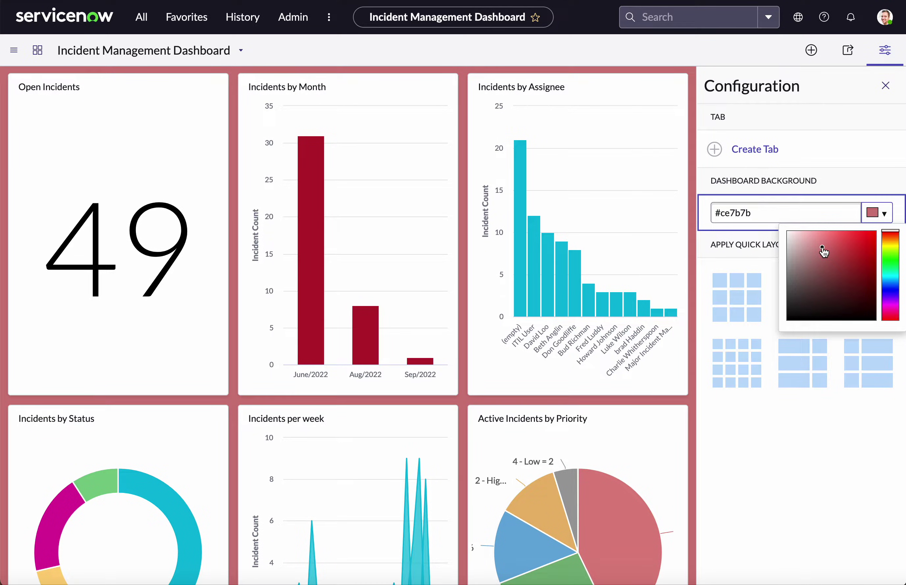
click(849, 480)
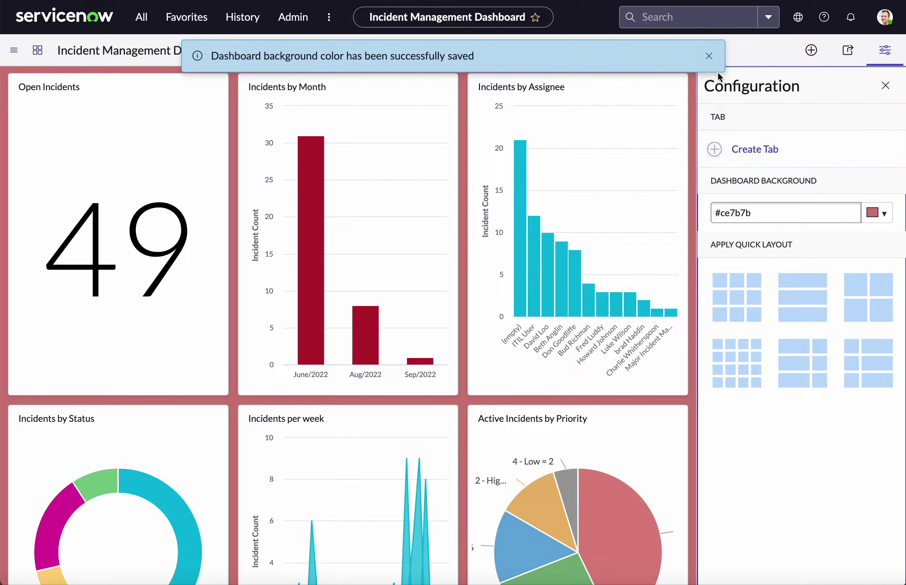
click(709, 56)
Step: Create a second tab and rename the first tab to 'Incident Management Charts'
click(758, 163)
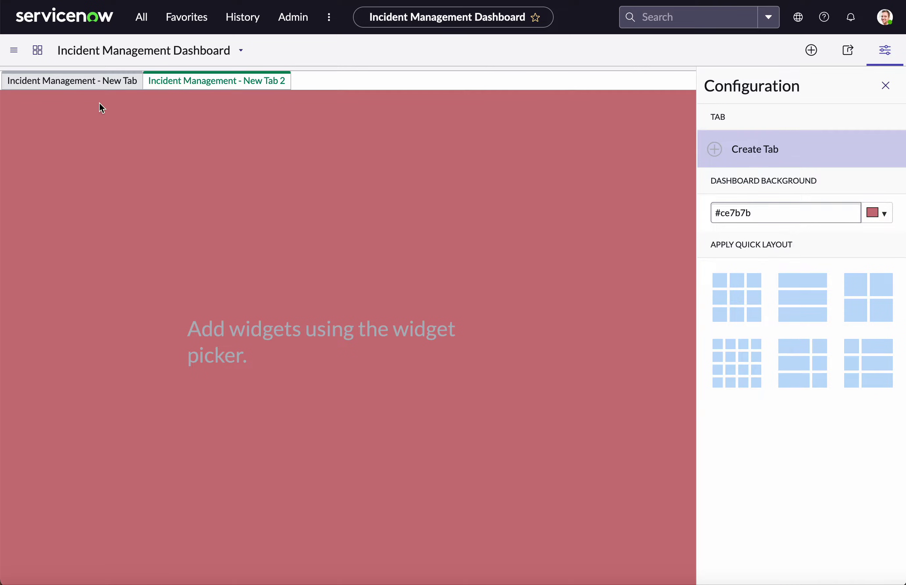
click(111, 82)
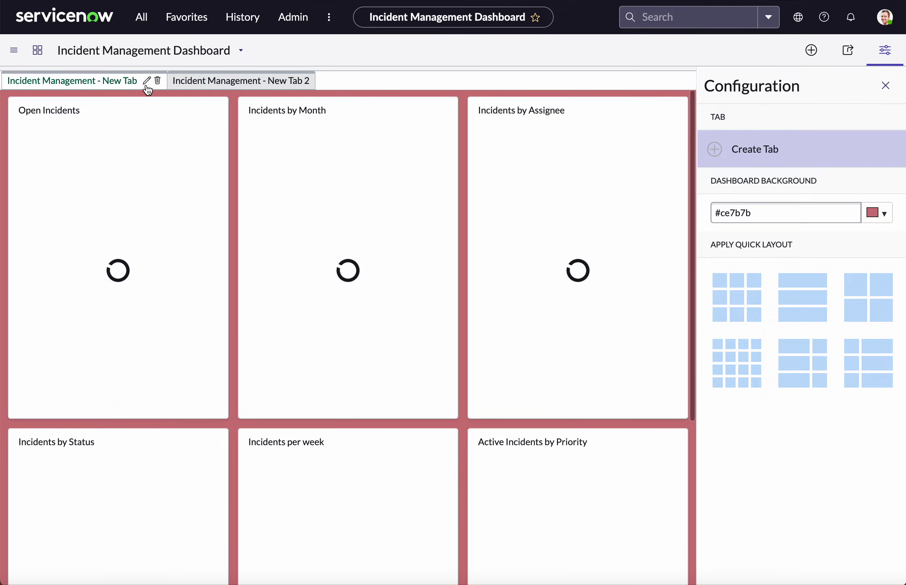
click(147, 81)
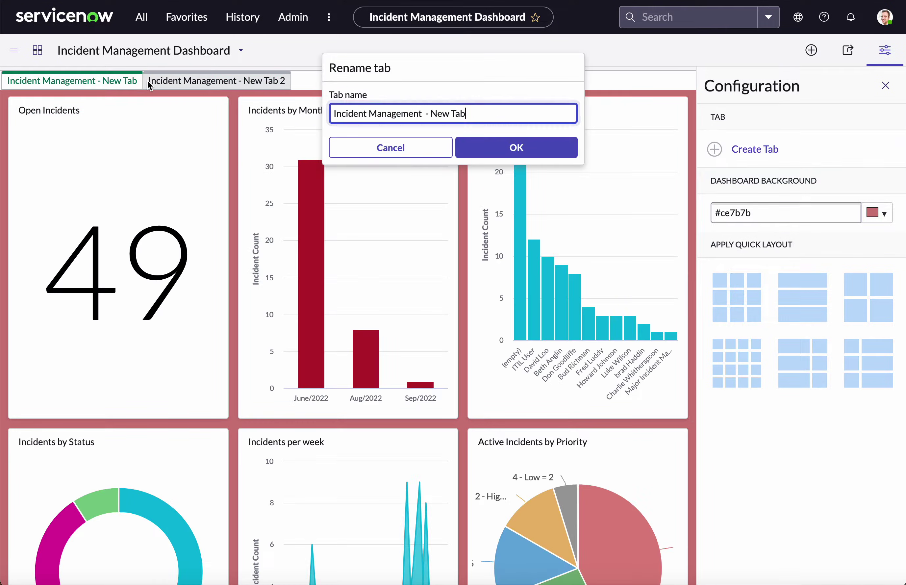
drag(426, 113, 487, 113)
key(BackSpace)
text(Charts)
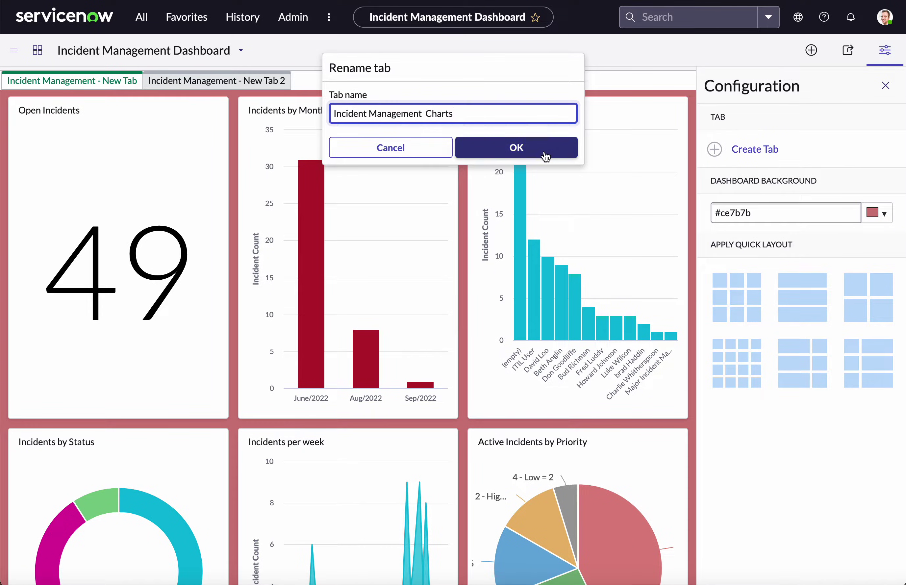
click(521, 151)
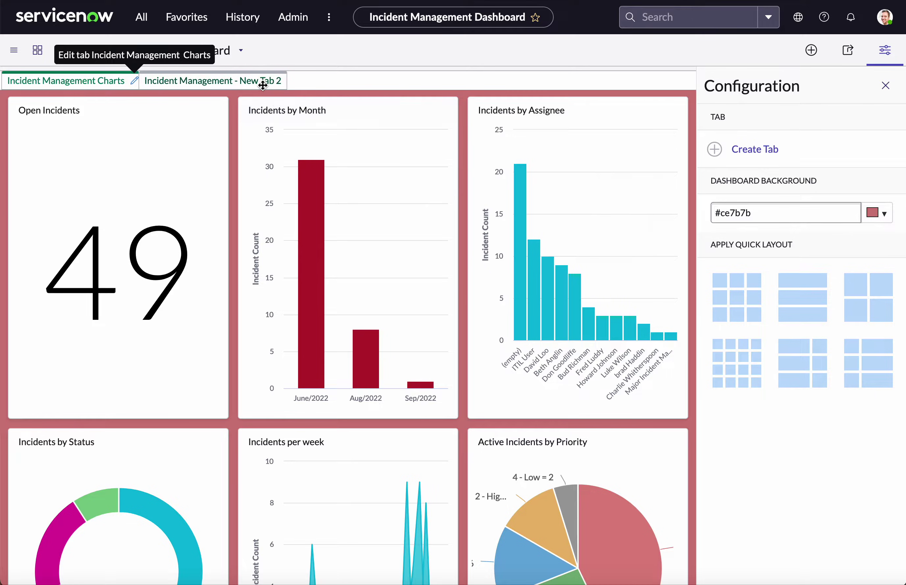
Step: Rename the second tab to 'Incident Management Lists'
click(274, 80)
click(283, 81)
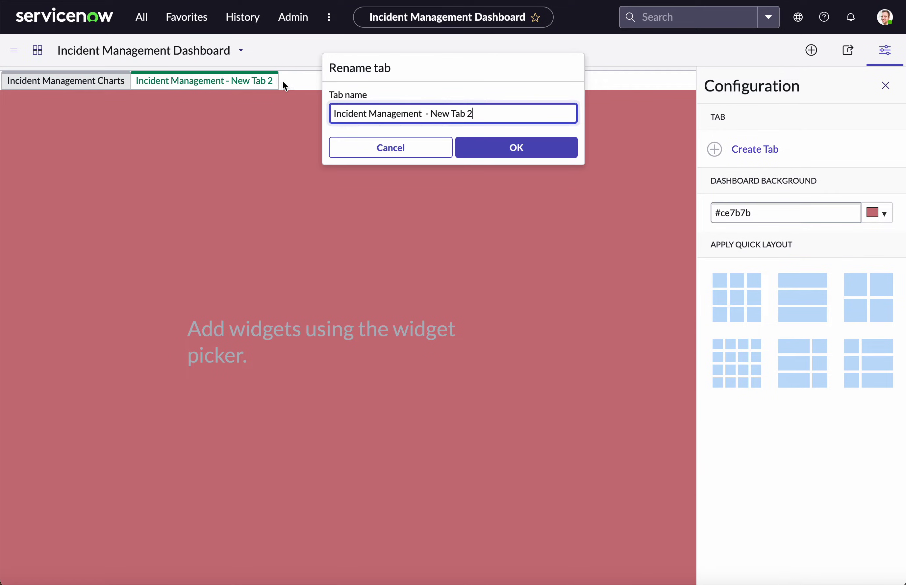
drag(426, 114, 493, 114)
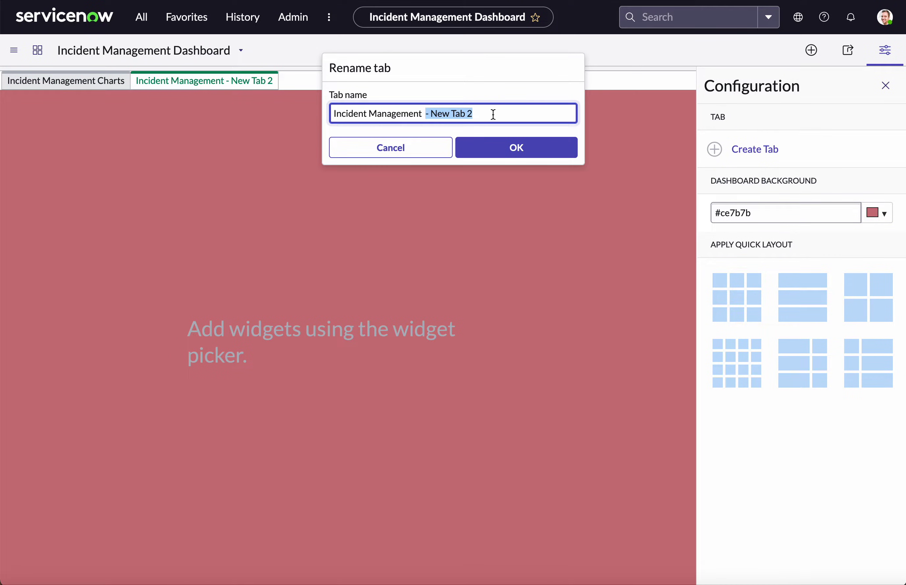
text(List)
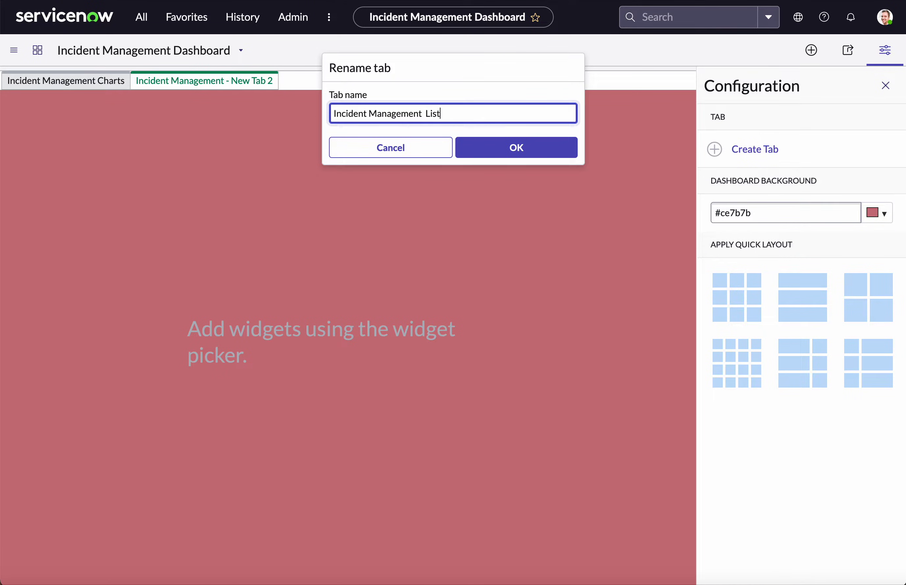
text(s)
click(515, 143)
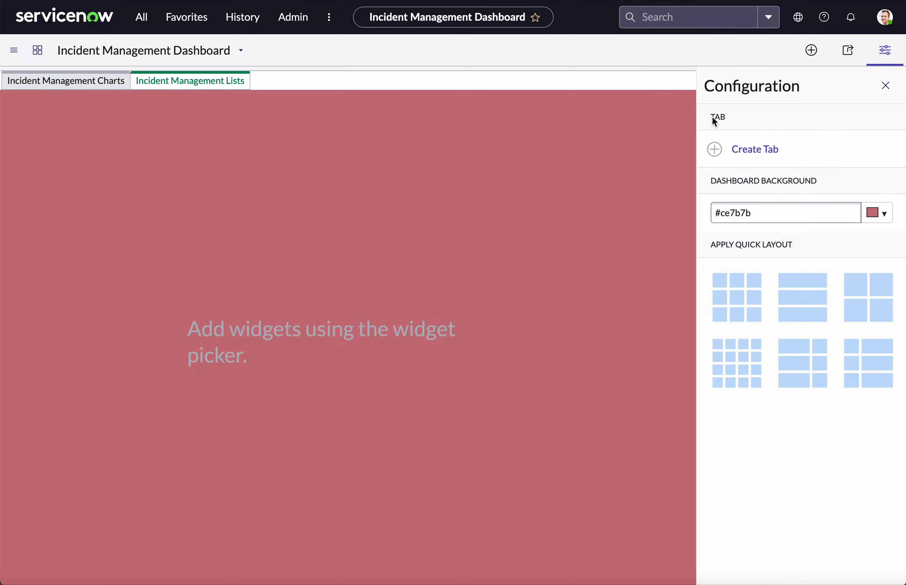
Step: Add the Active Incidents list widget to the Incident Management Lists tab
click(884, 85)
click(815, 57)
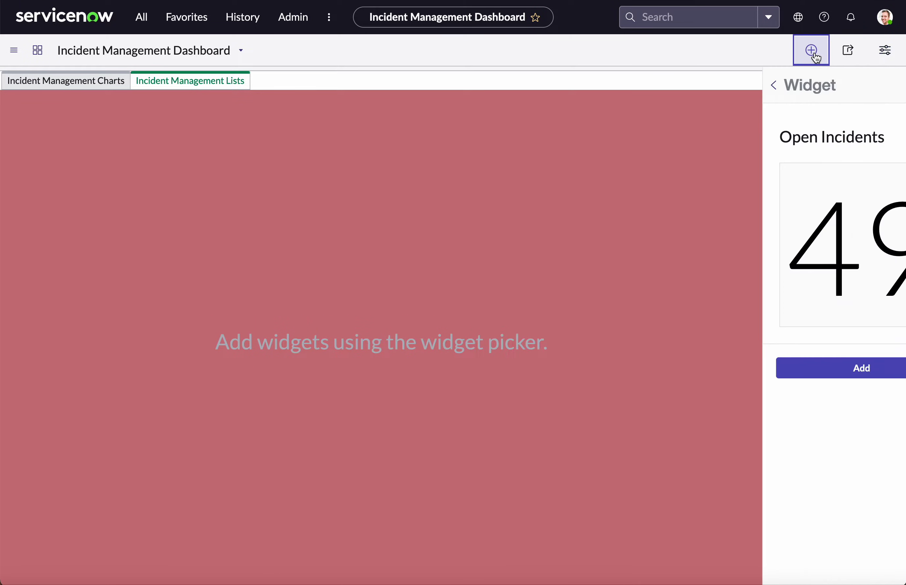
click(708, 85)
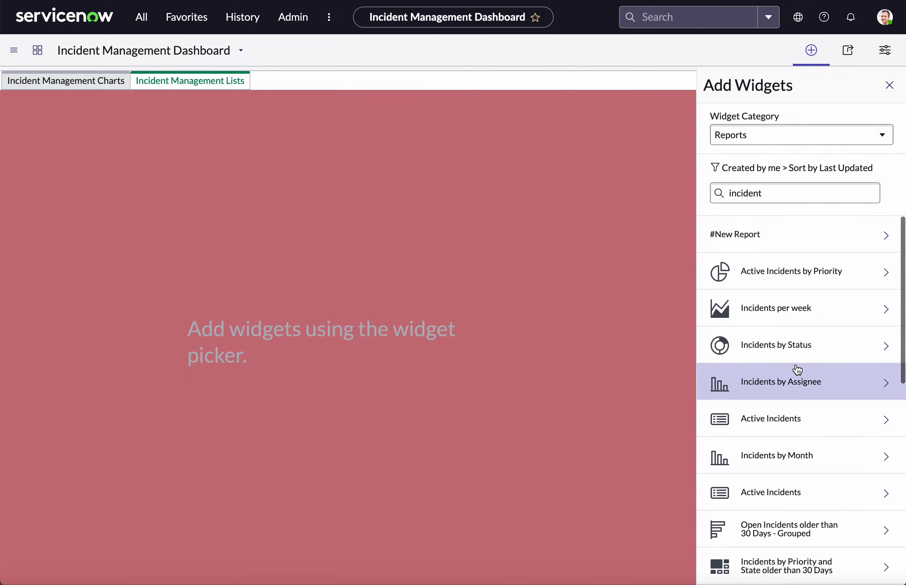
click(812, 425)
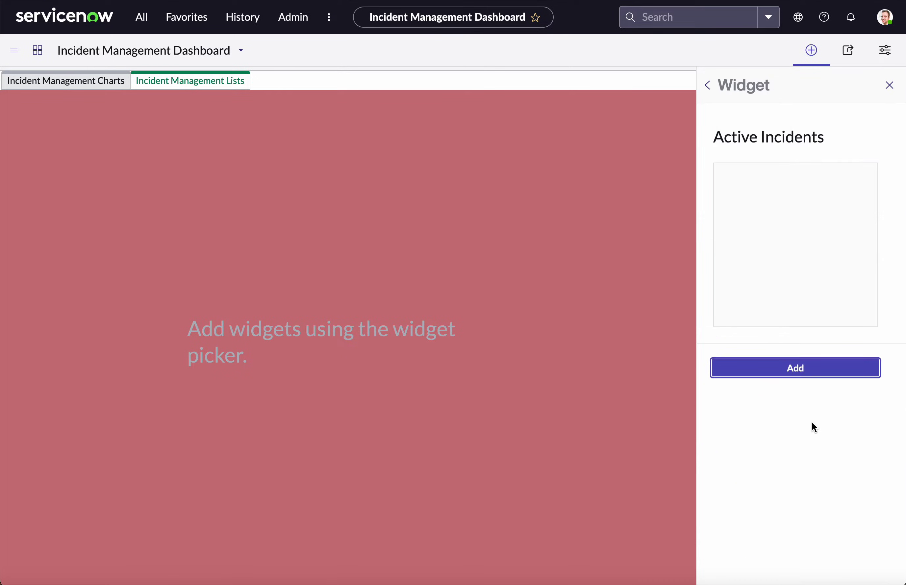
click(799, 378)
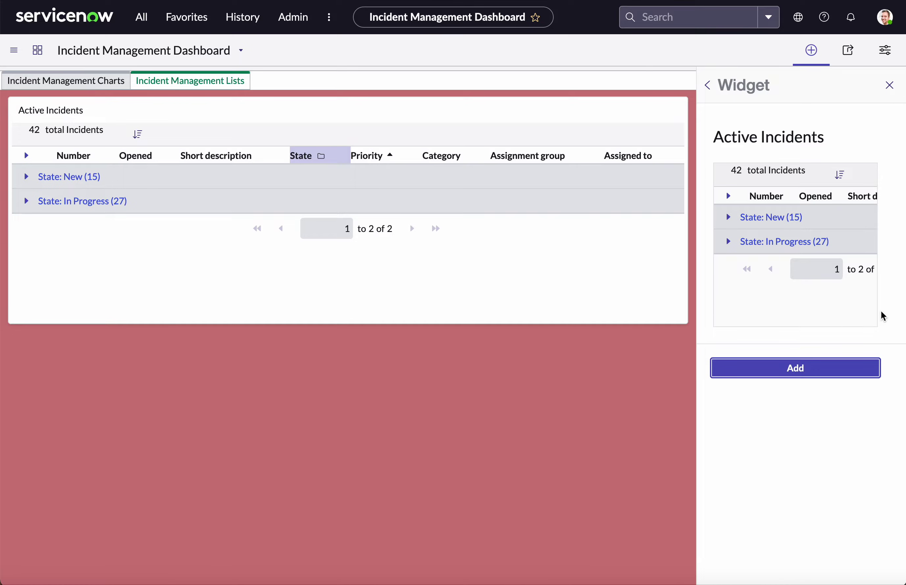
Step: Switch to the Incident Management Charts tab and close the widget picker
click(707, 86)
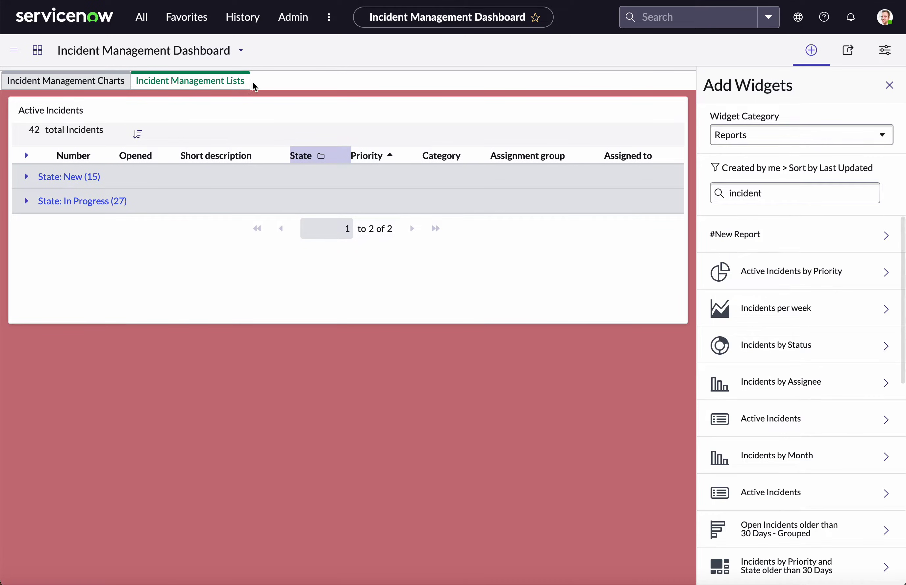
click(87, 85)
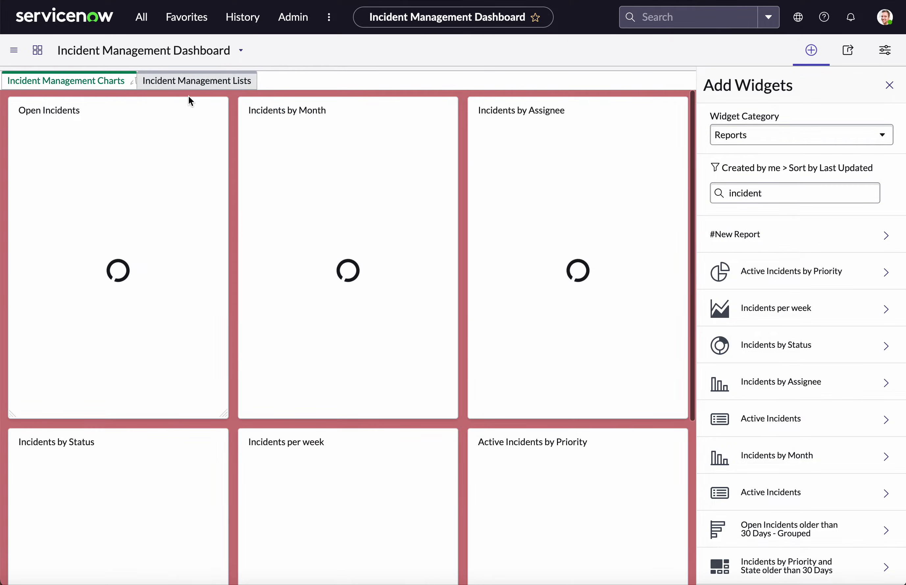
scroll(350, 431, down, 3)
scroll(350, 430, up, 2)
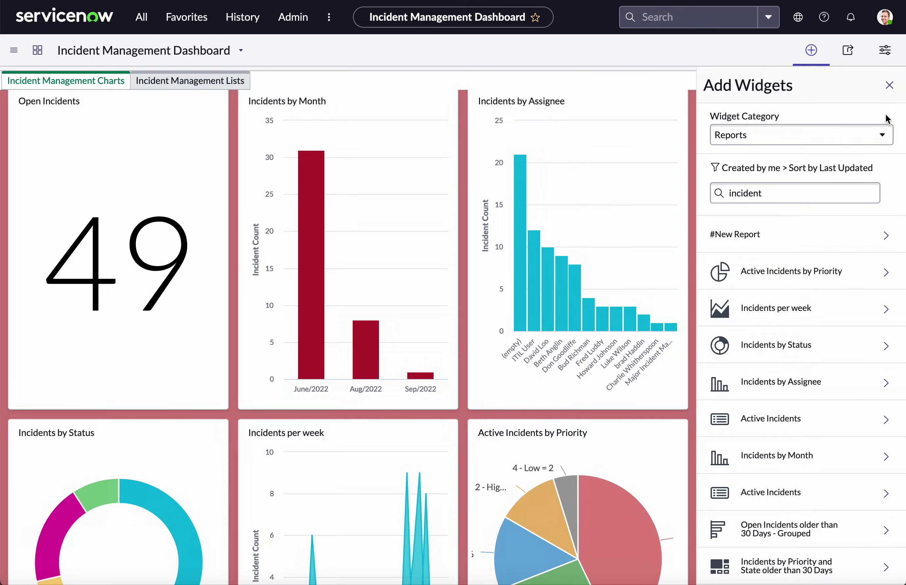
click(889, 86)
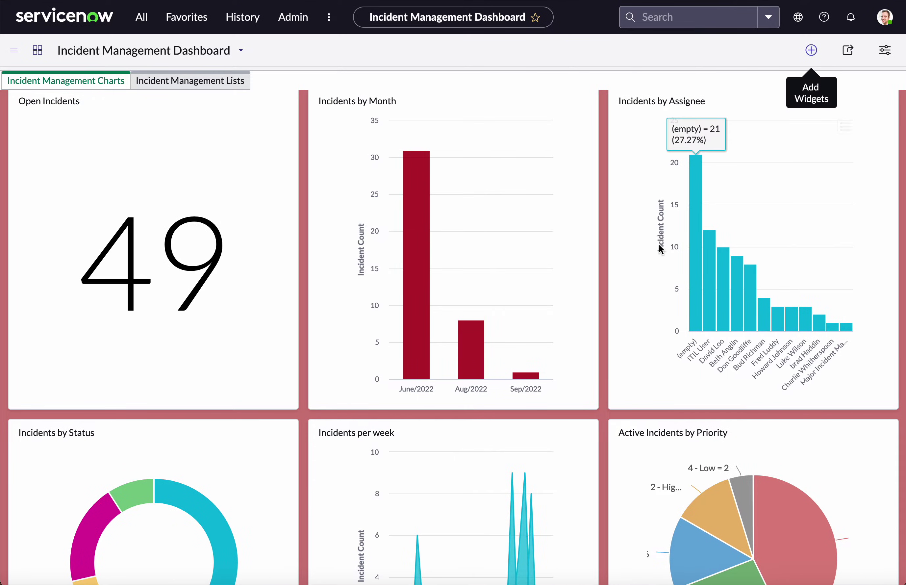
Step: Resize the Open Incidents widget, returning it to single-row height
click(884, 50)
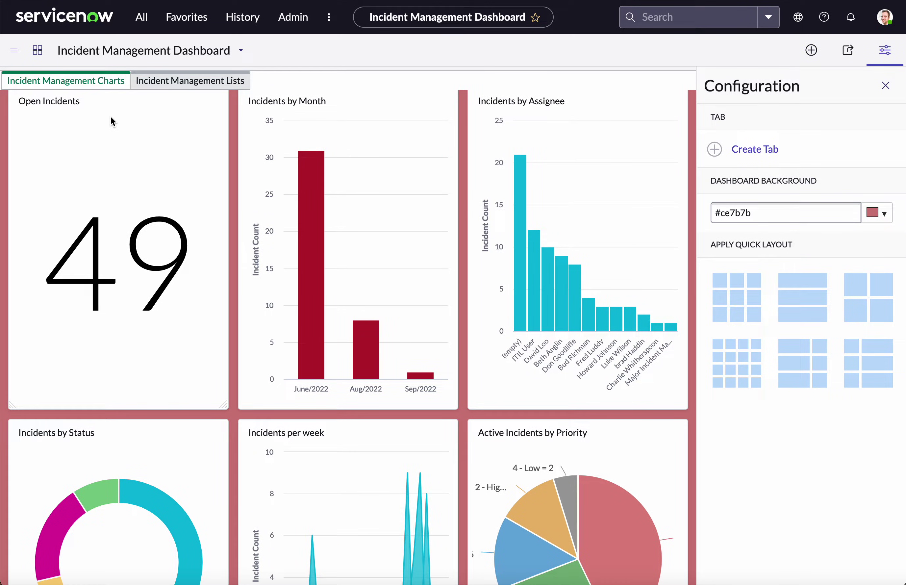
mouse_move(148, 113)
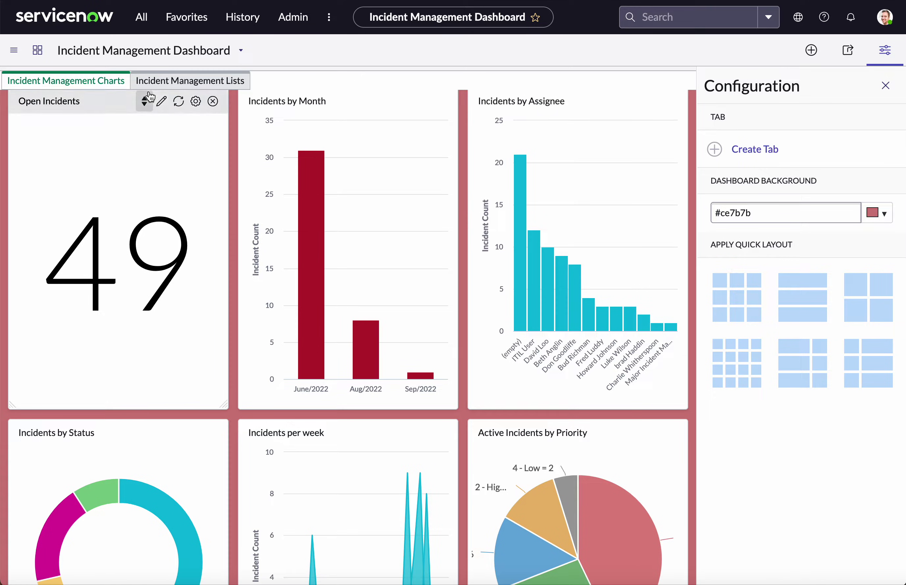
click(145, 104)
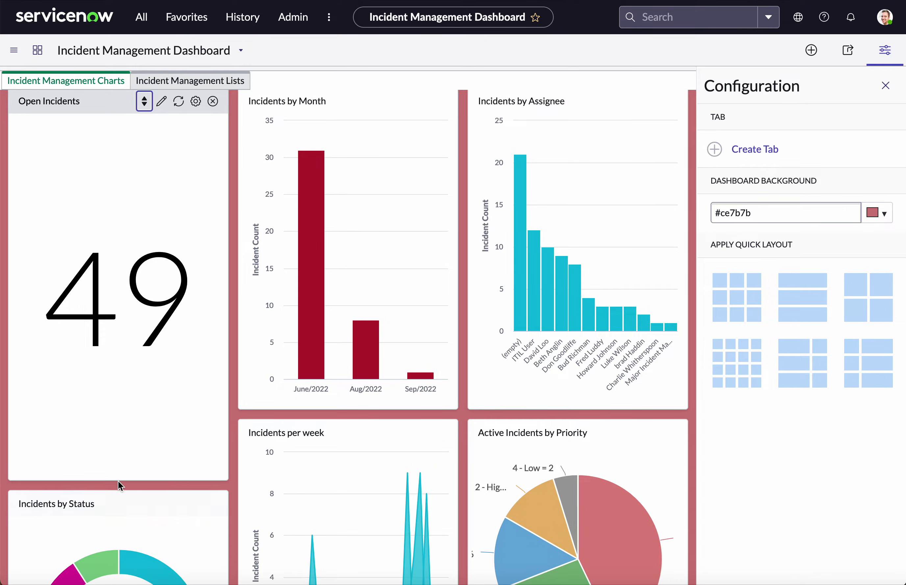
drag(125, 479, 126, 407)
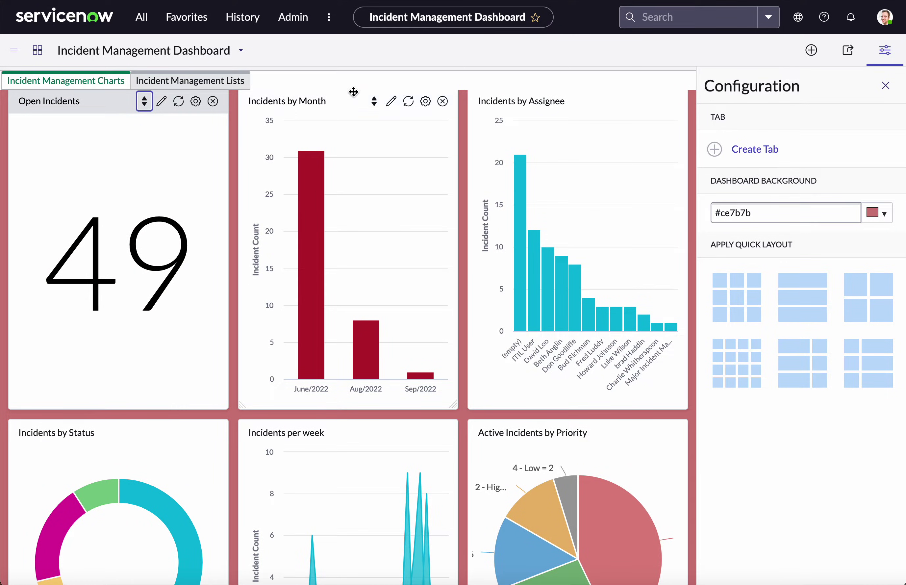
Step: Move Incidents by Month to top-right and Active Incidents by Priority to top-middle
drag(347, 95, 559, 100)
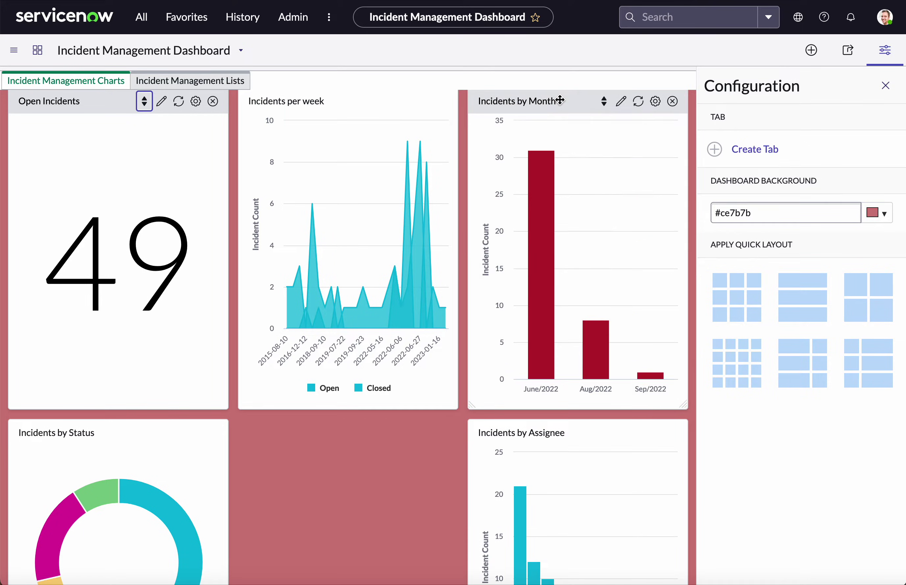
scroll(542, 475, down, 10)
scroll(541, 474, up, 2)
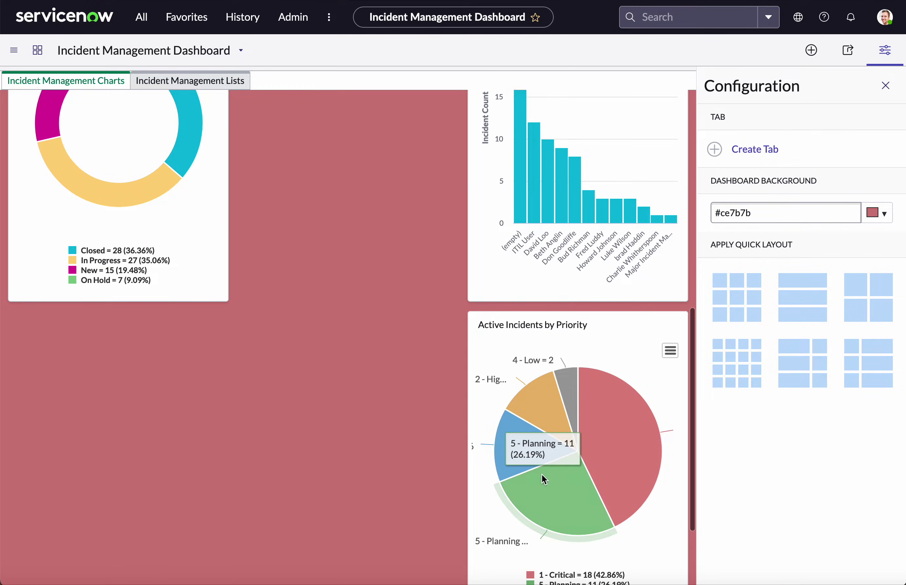
scroll(541, 475, up, 2)
drag(552, 407, 329, 41)
scroll(419, 274, up, 5)
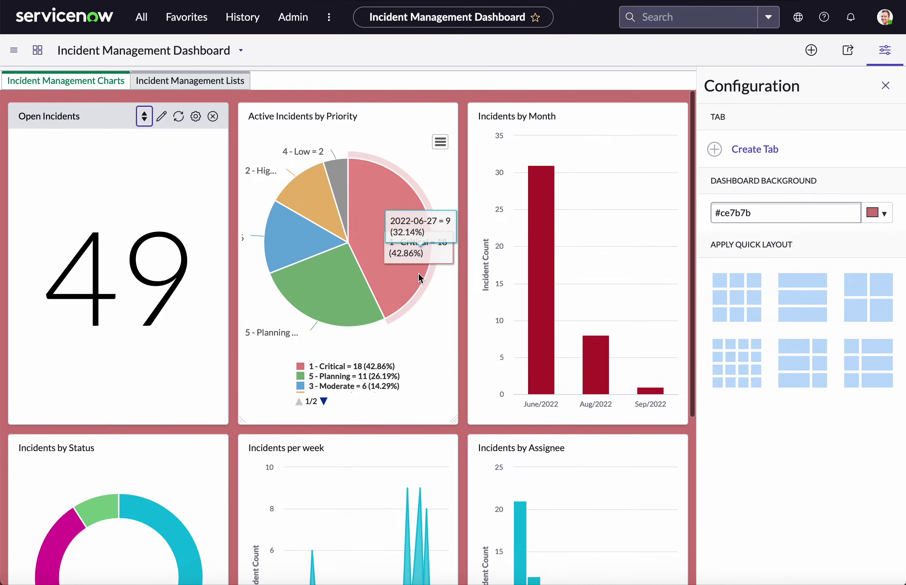
scroll(418, 274, down, 1)
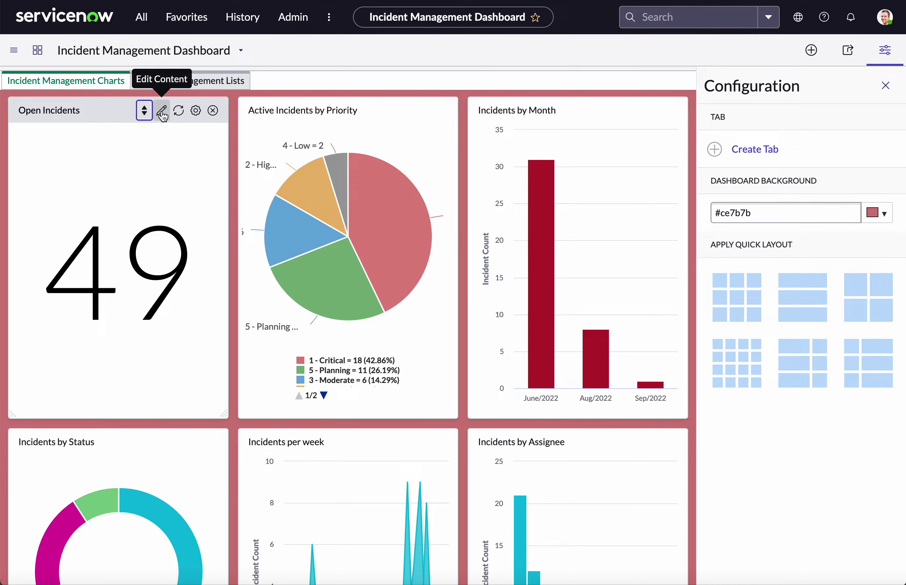
click(179, 111)
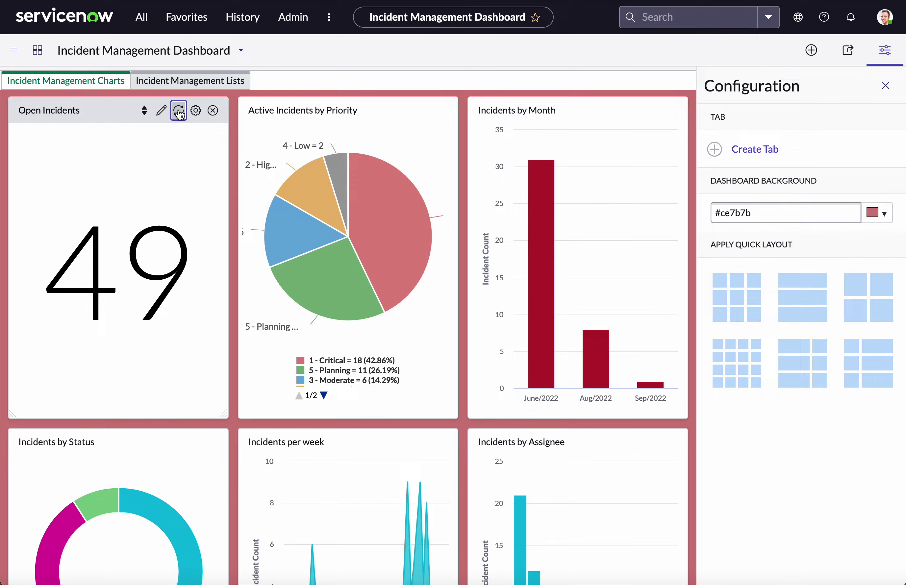
Step: Centre the Open Incidents title, keeping border and title, and try a pale #edf2ea colour
click(195, 111)
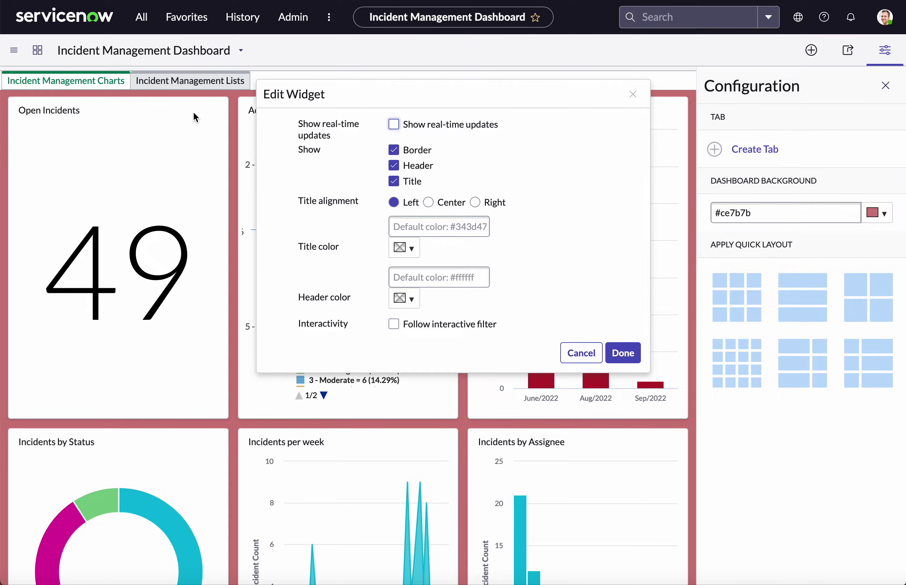
click(394, 152)
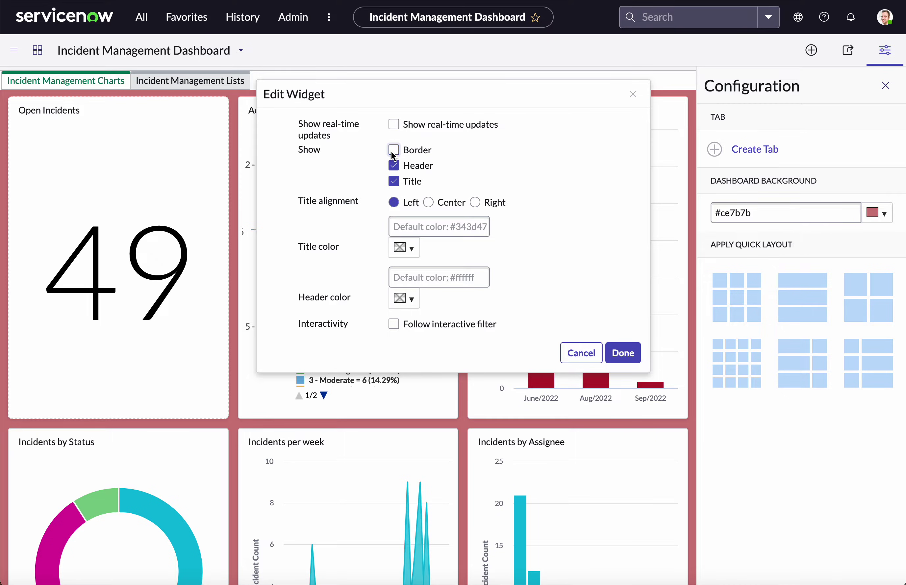
click(395, 182)
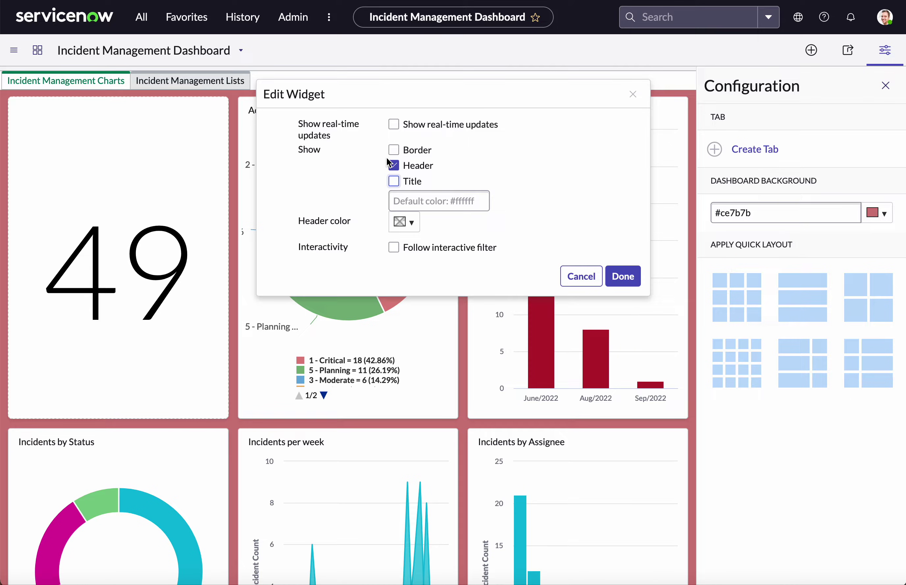
click(395, 150)
click(395, 182)
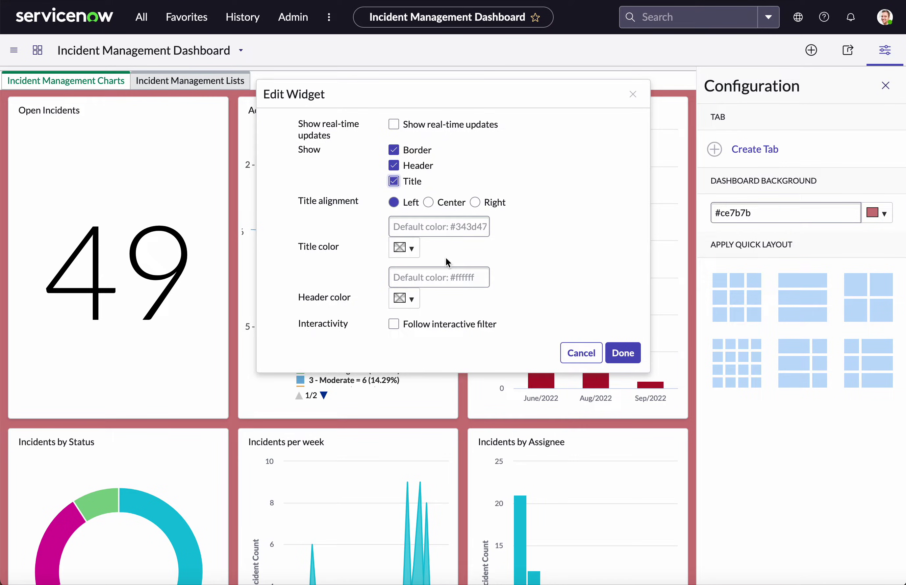
click(429, 203)
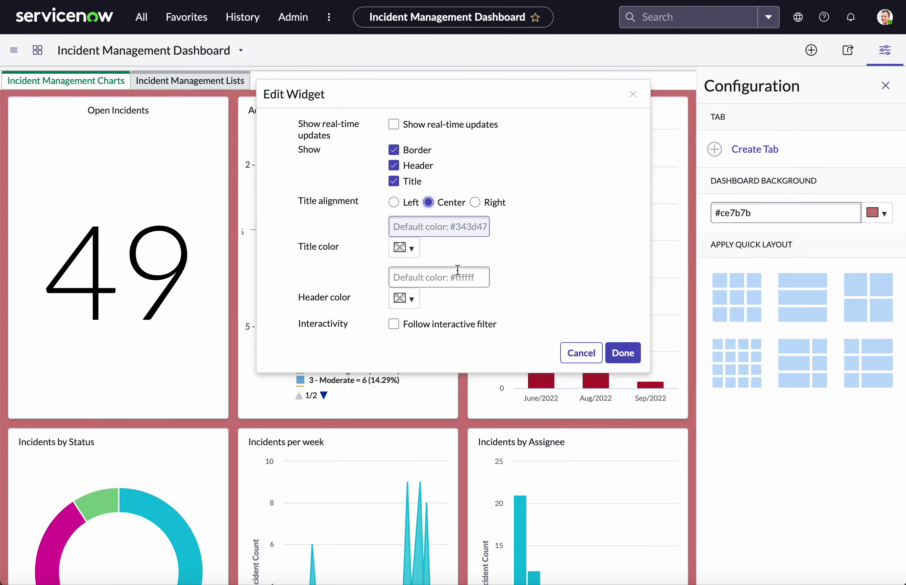
click(412, 250)
click(398, 270)
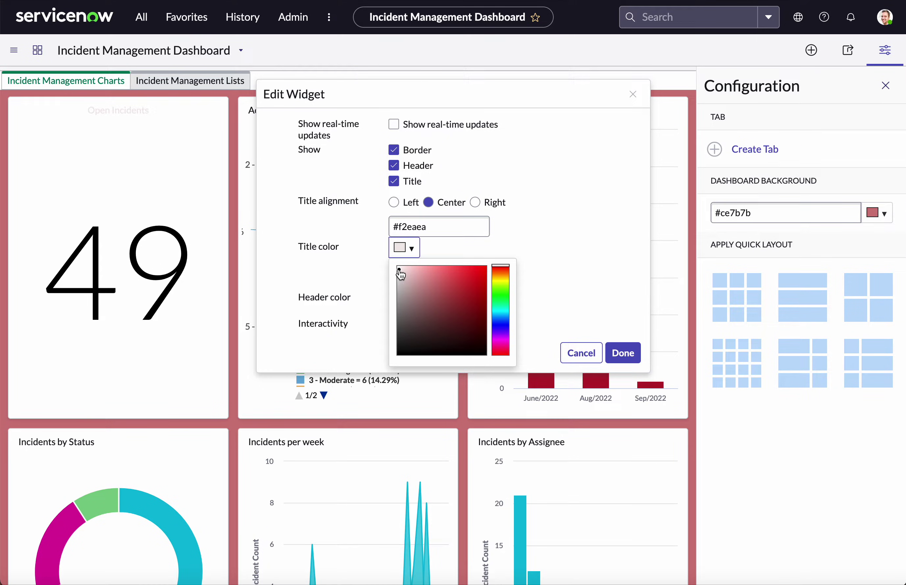
click(504, 290)
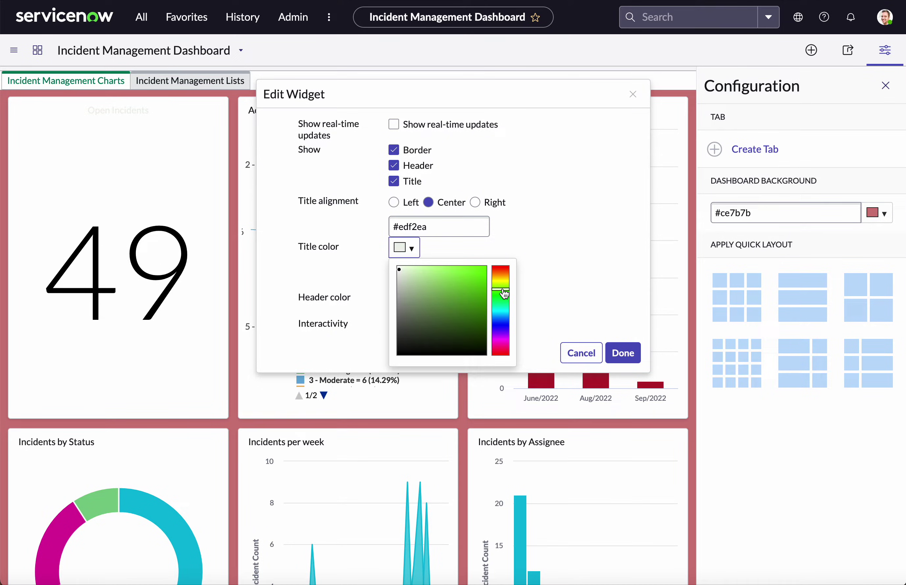
click(628, 356)
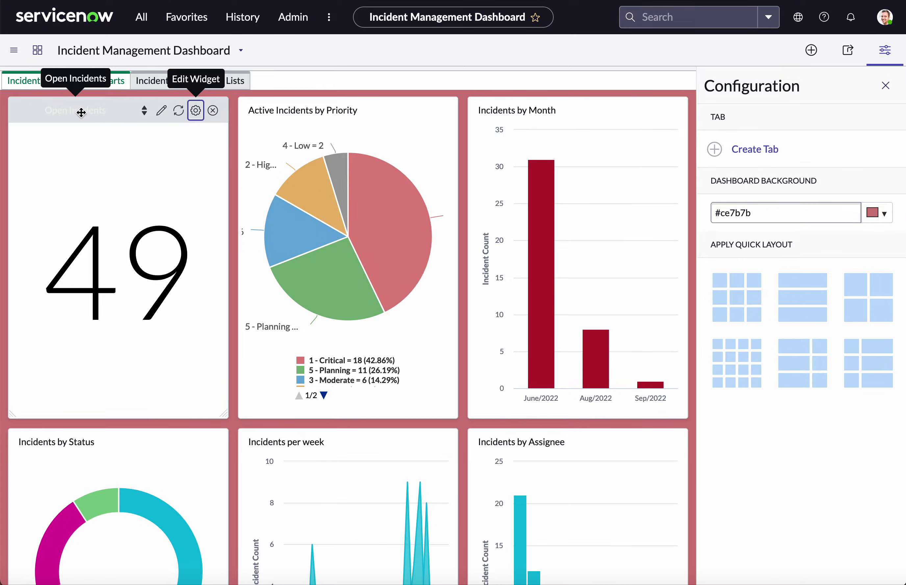
Step: Change the Open Incidents title colour to black
click(195, 112)
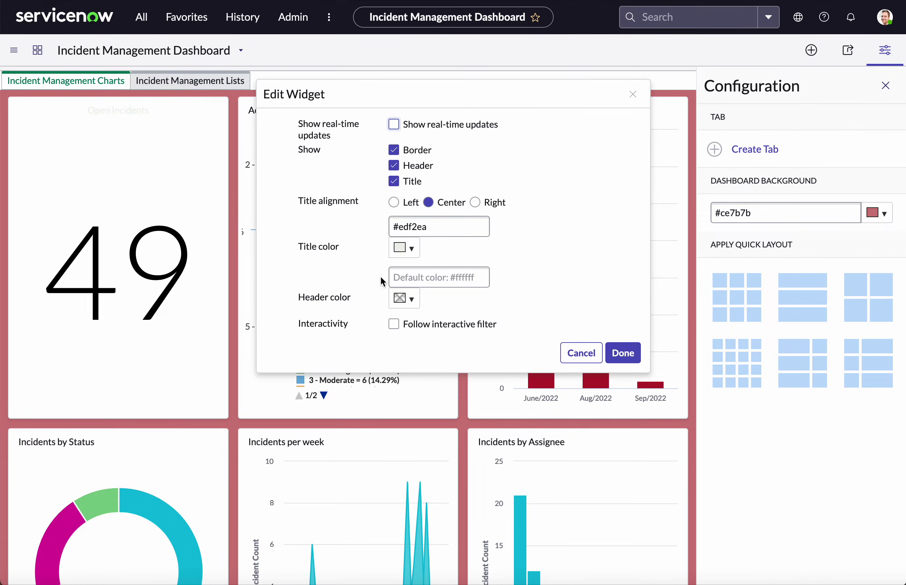
click(405, 247)
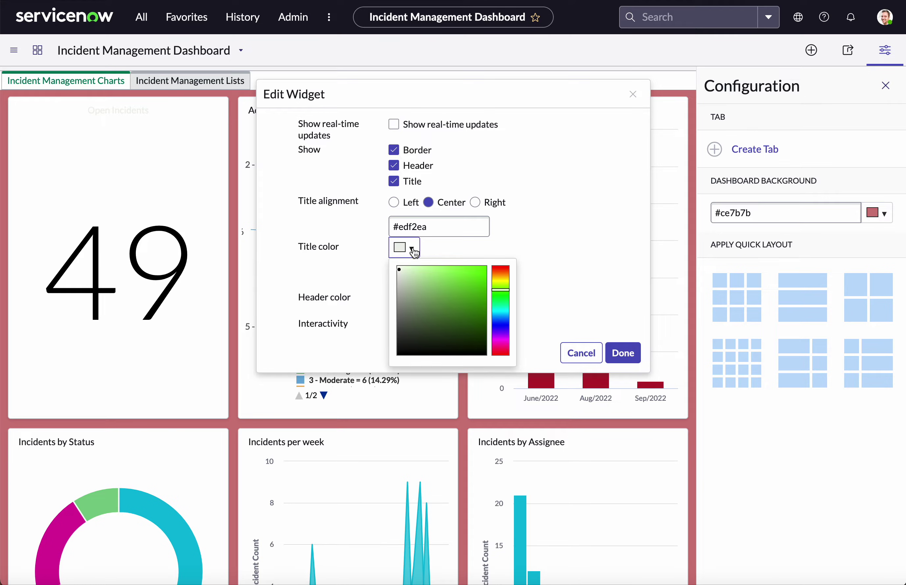
click(400, 368)
click(621, 353)
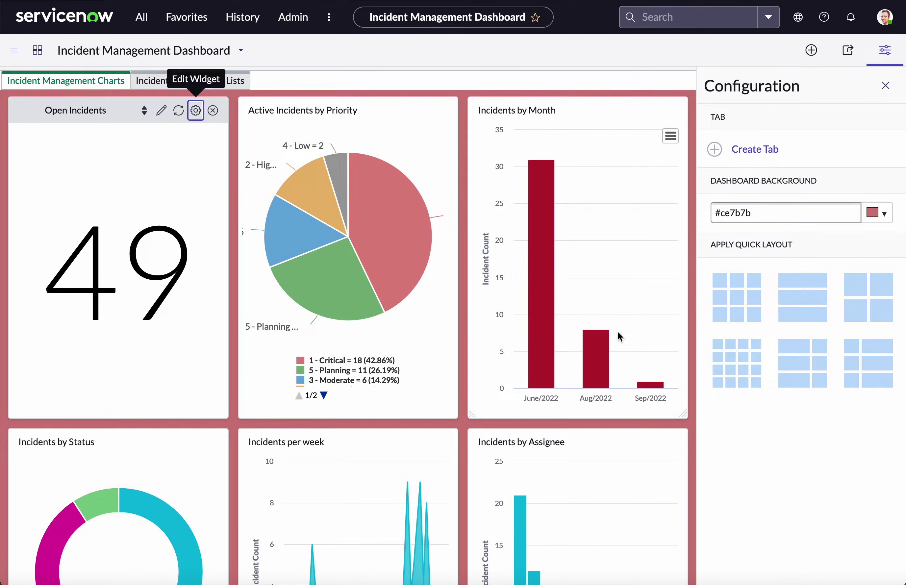
scroll(486, 331, down, 6)
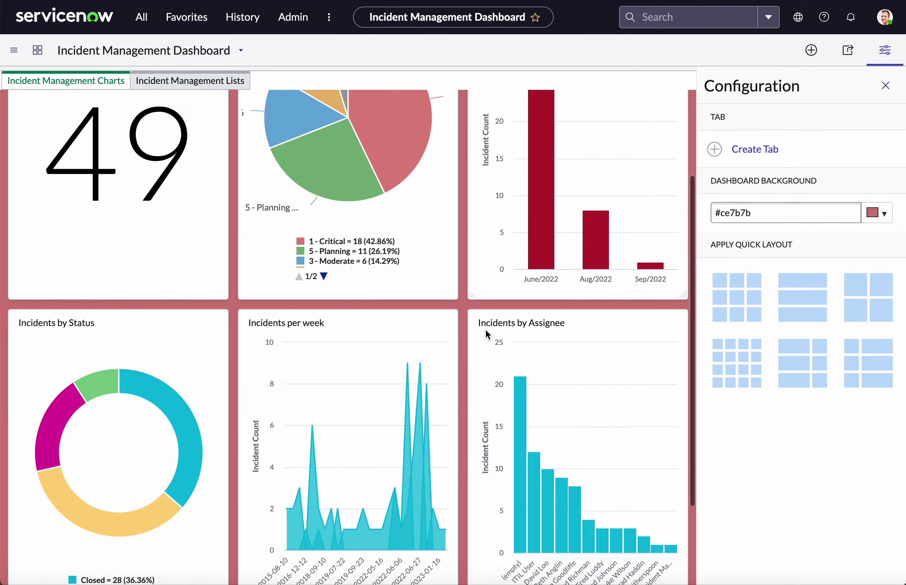
scroll(486, 331, up, 6)
scroll(486, 330, up, 1)
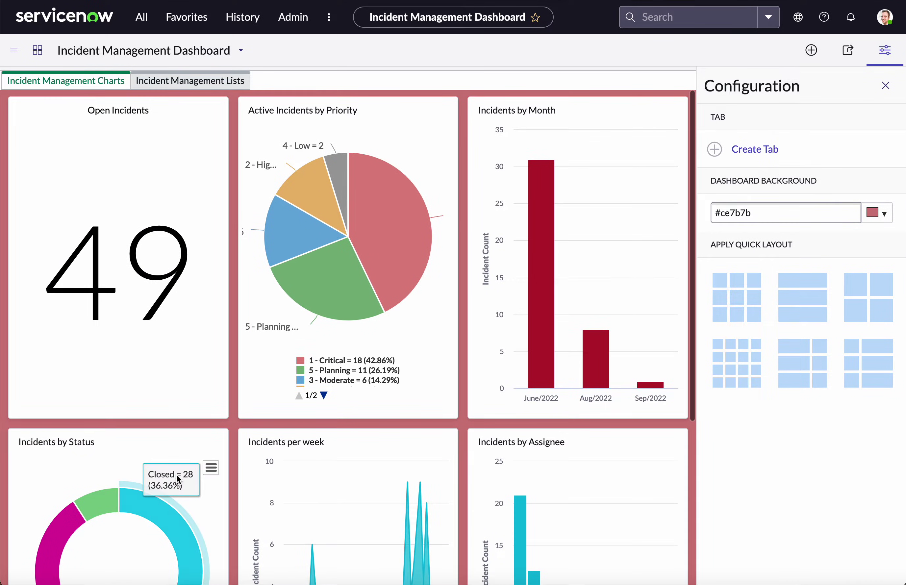
drag(113, 437, 114, 107)
mouse_move(334, 281)
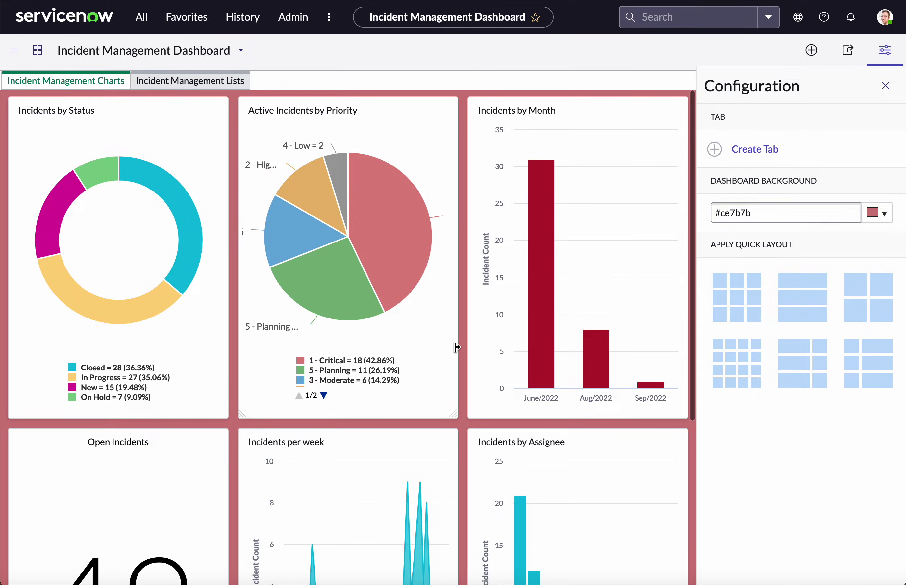
scroll(456, 346, down, 3)
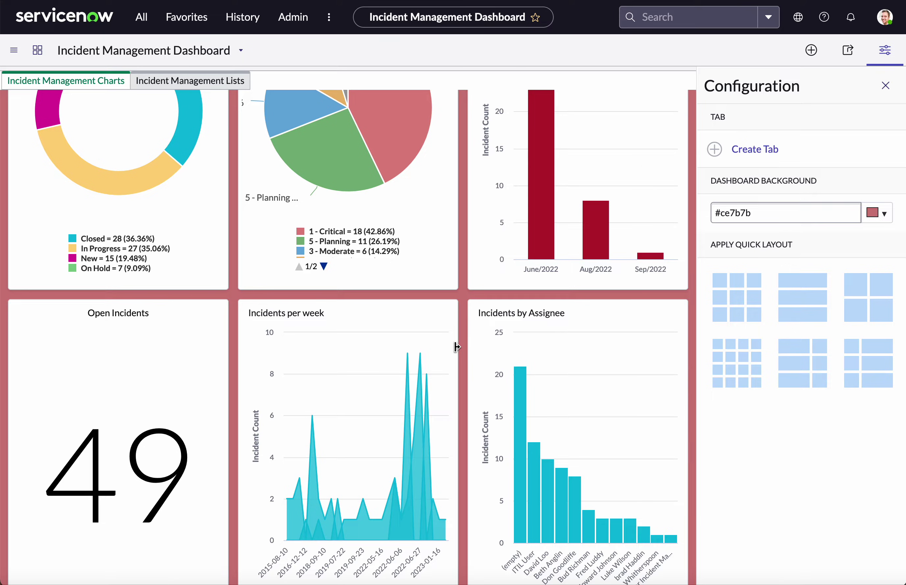
scroll(456, 346, up, 3)
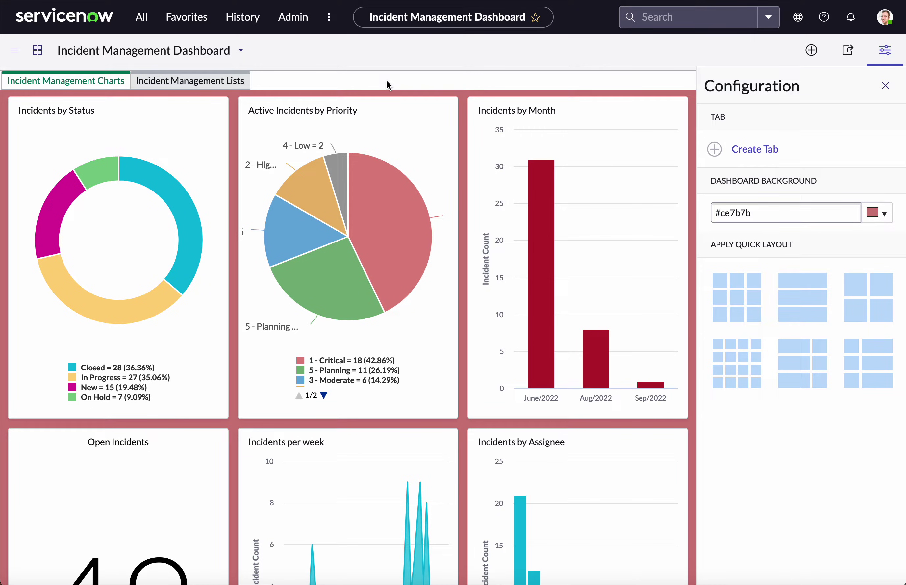
mouse_move(195, 116)
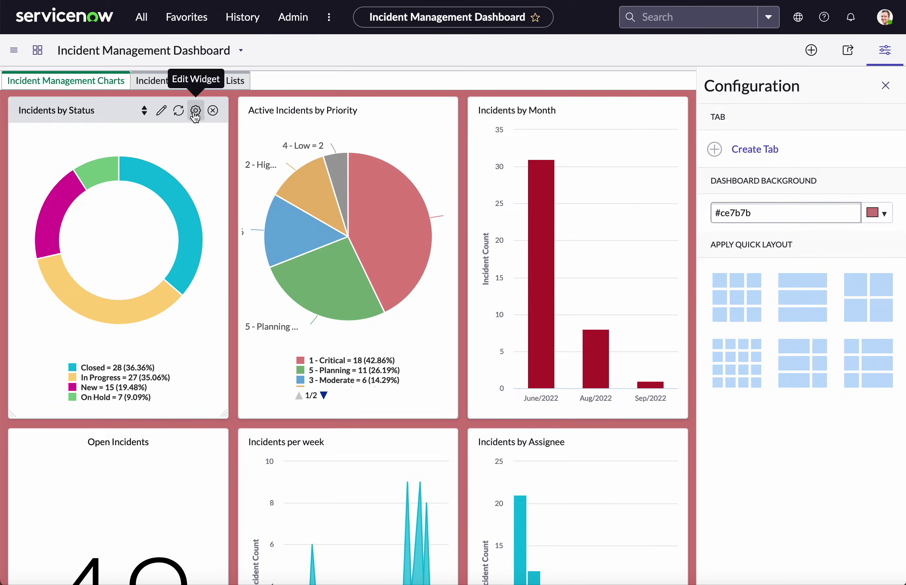
Step: Enable 'Act as interactive filter' on the Incidents by Status widget
click(196, 111)
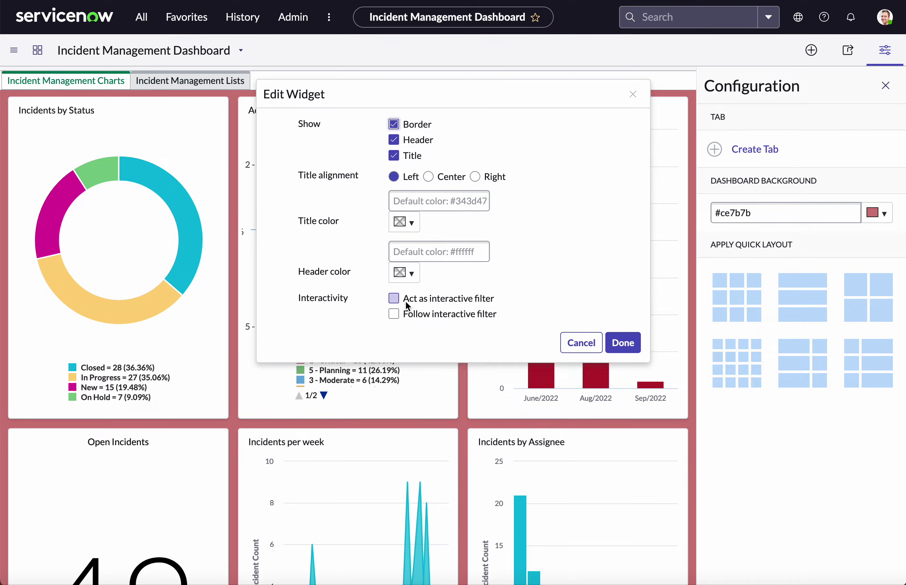
click(394, 299)
click(622, 342)
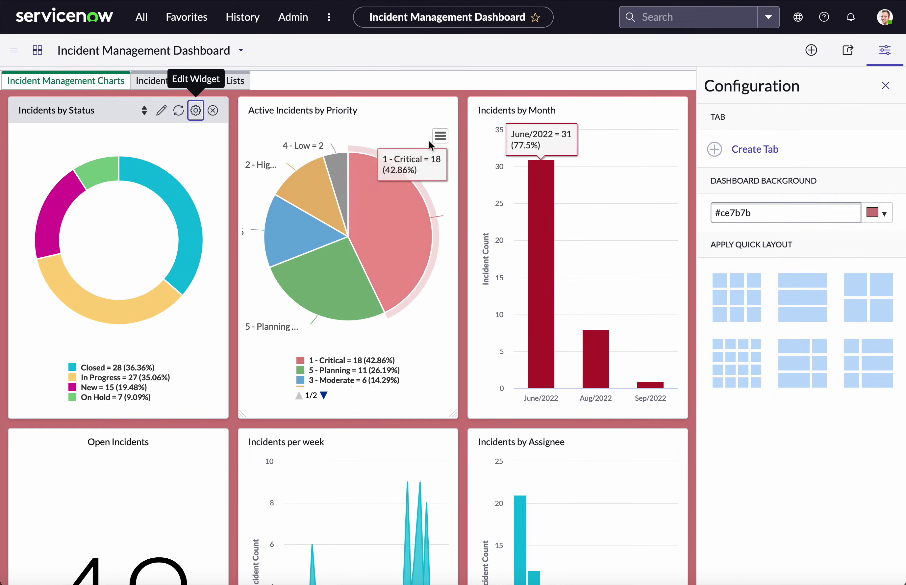
mouse_move(427, 111)
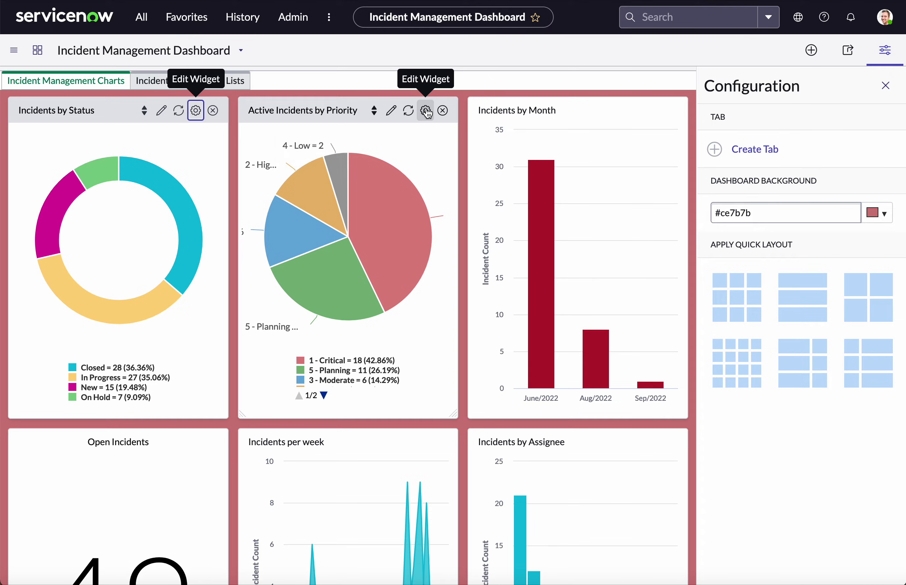
Step: Set Active Incidents by Priority and Incidents by Month to follow the interactive filter
click(426, 111)
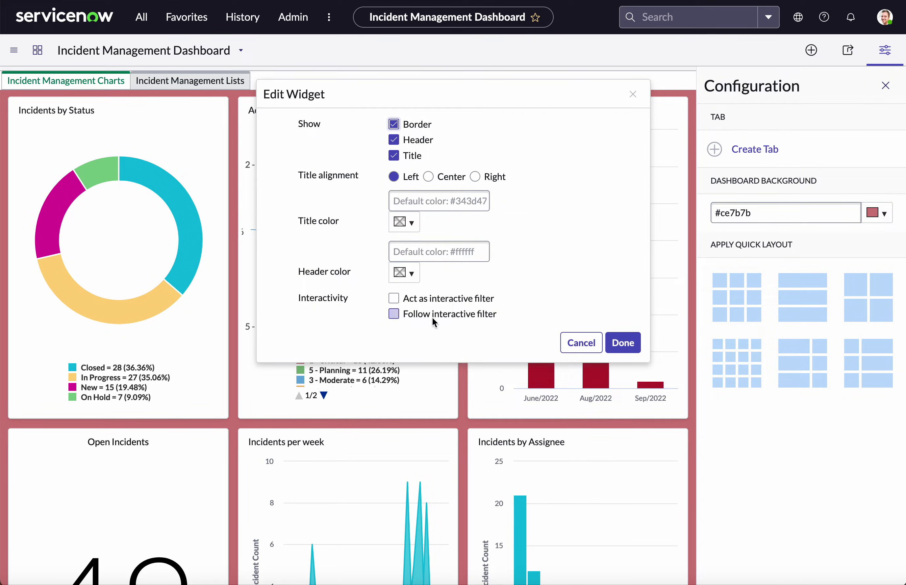
click(393, 313)
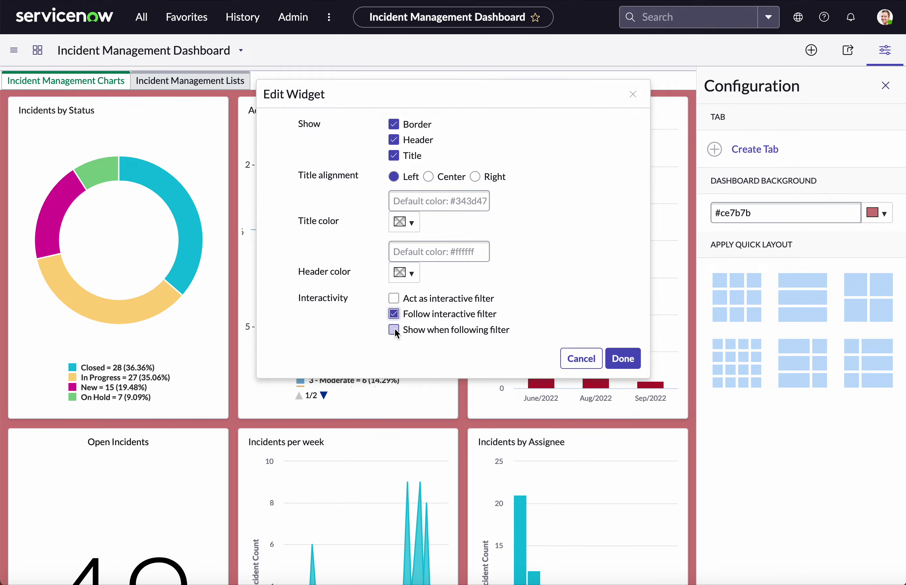
click(394, 330)
click(623, 359)
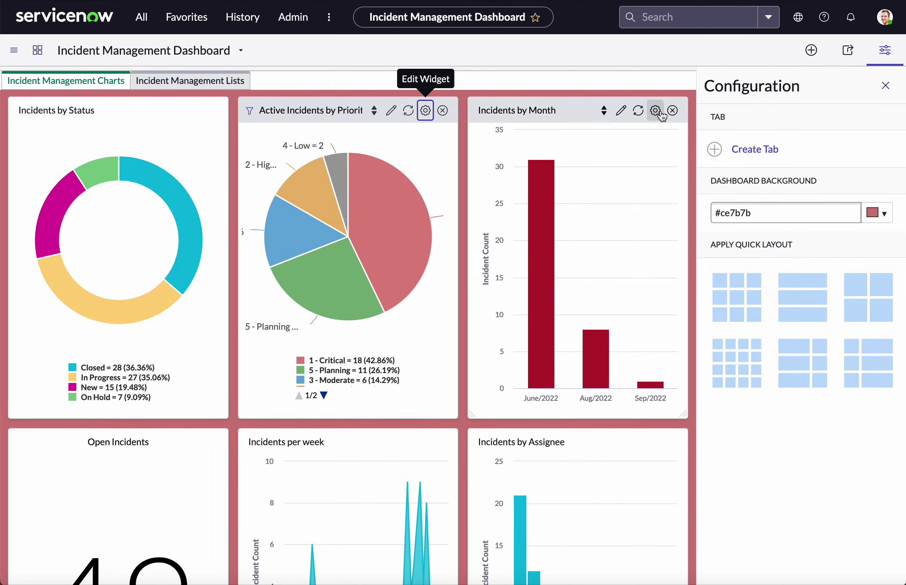
click(656, 111)
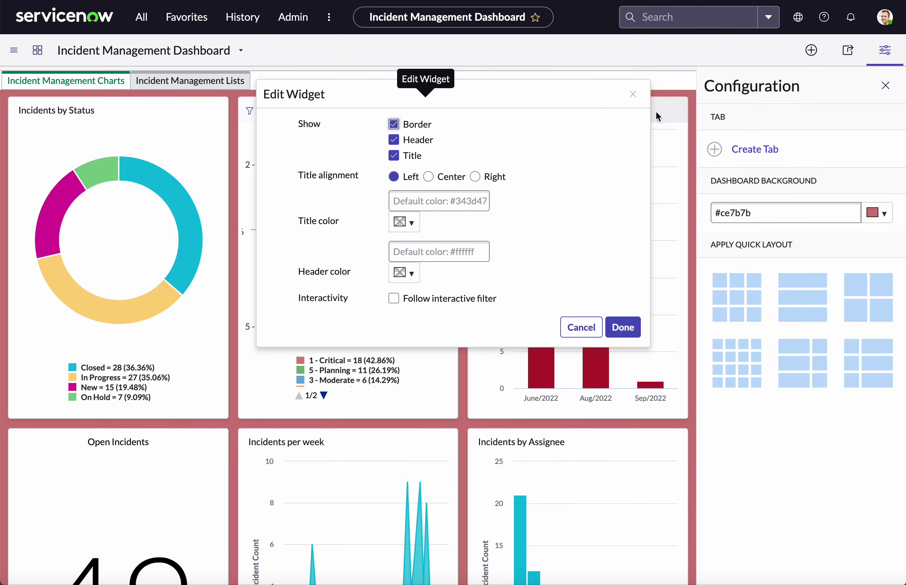
click(394, 299)
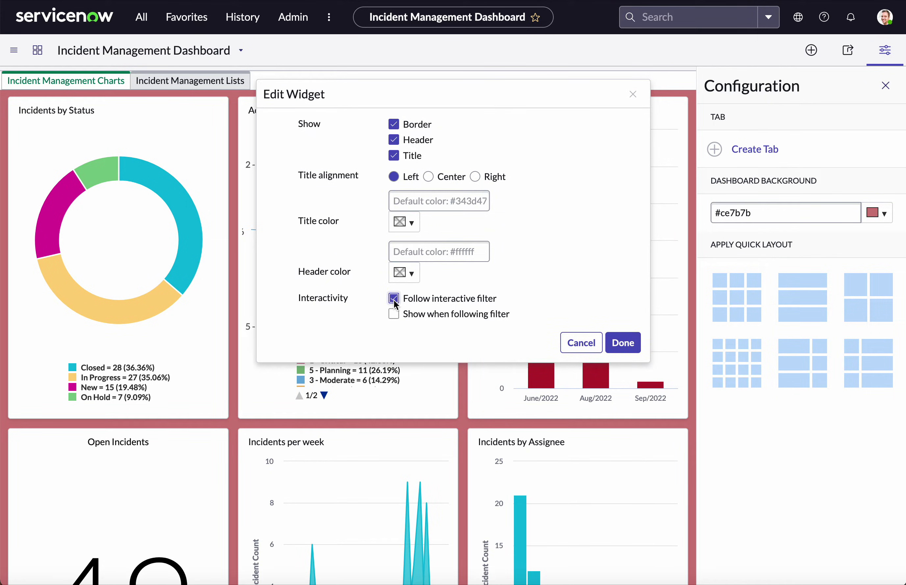
click(622, 342)
Step: Make Incidents per week and Incidents by Assignee follow the filter and show when filtered
scroll(616, 396, down, 5)
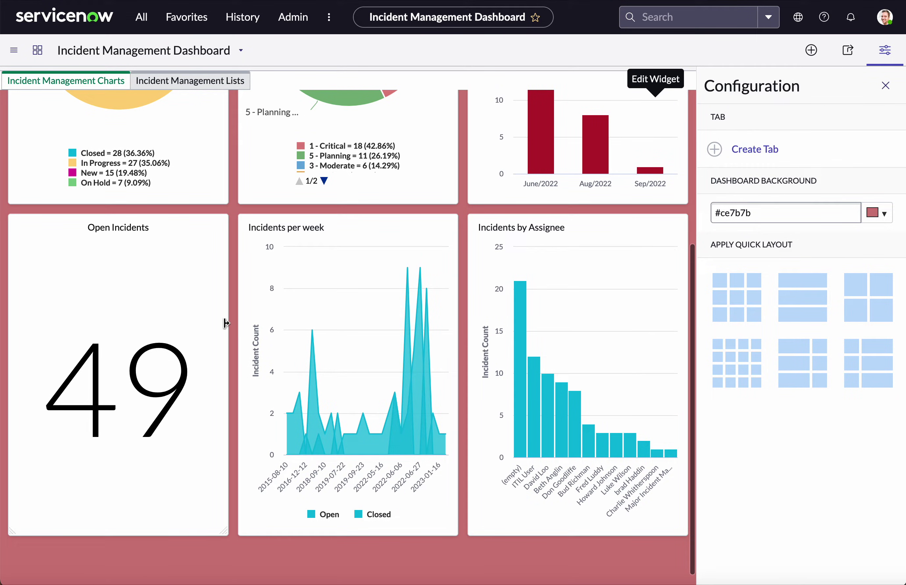
click(425, 228)
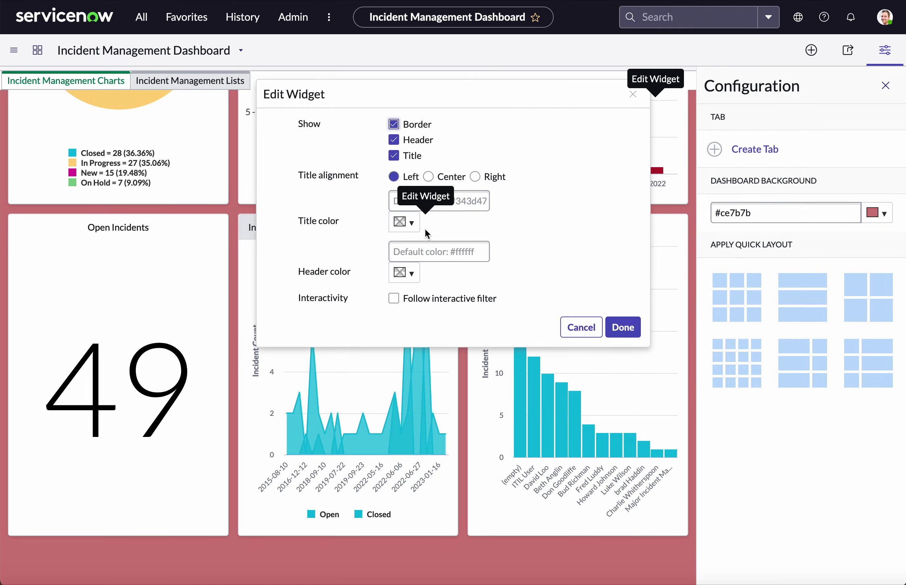
click(394, 298)
click(393, 314)
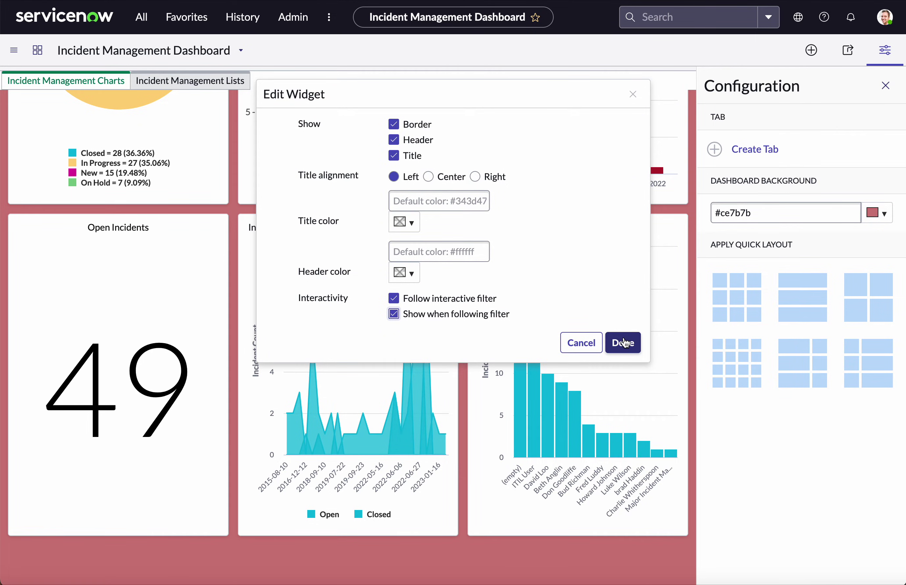
click(623, 343)
mouse_move(666, 260)
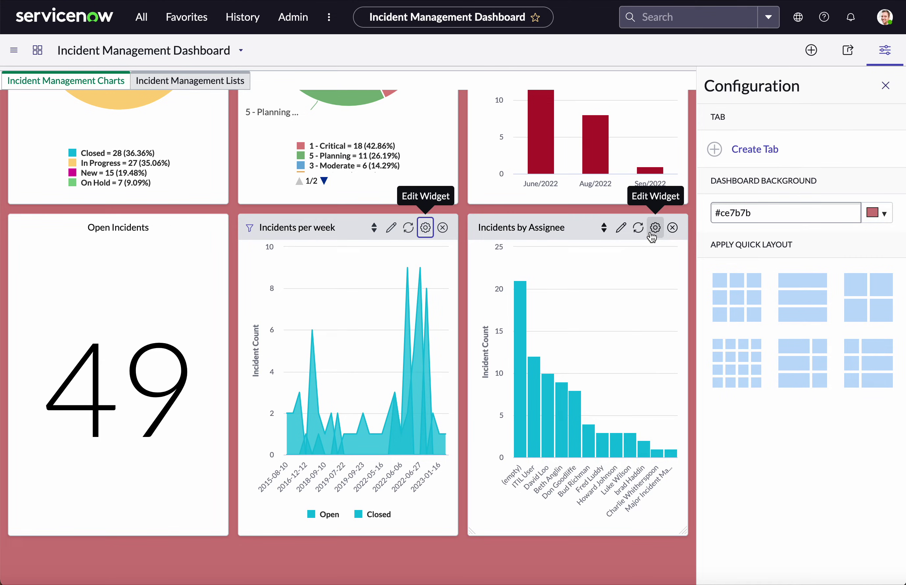
click(655, 229)
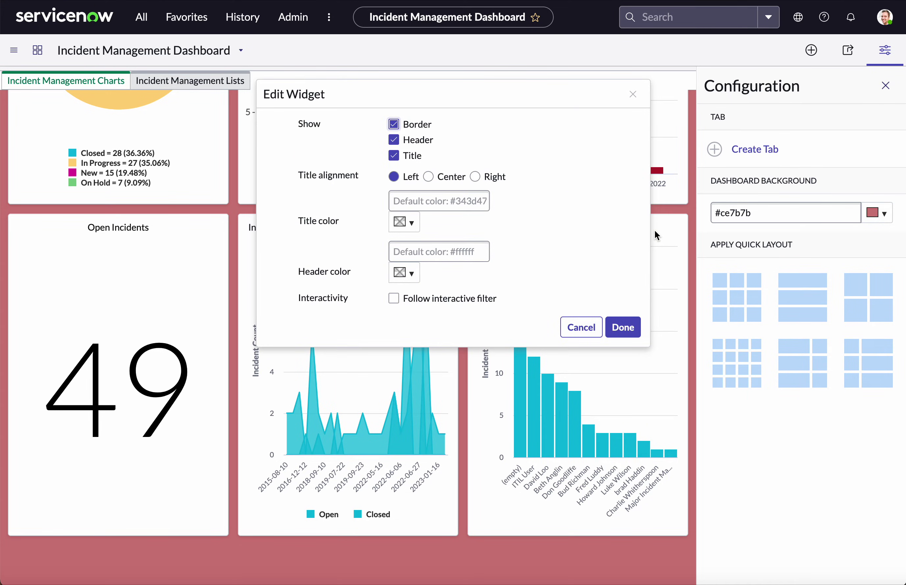
click(393, 298)
click(393, 314)
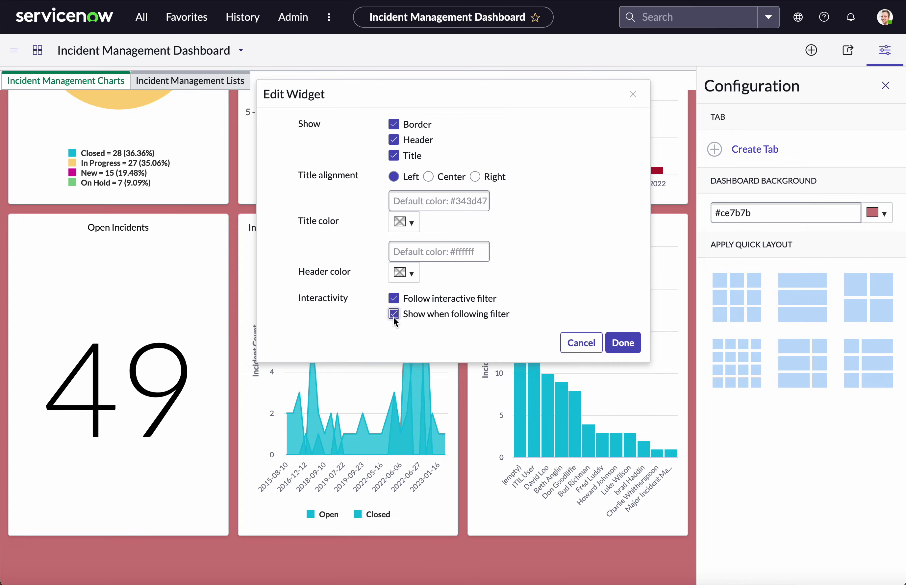
click(622, 342)
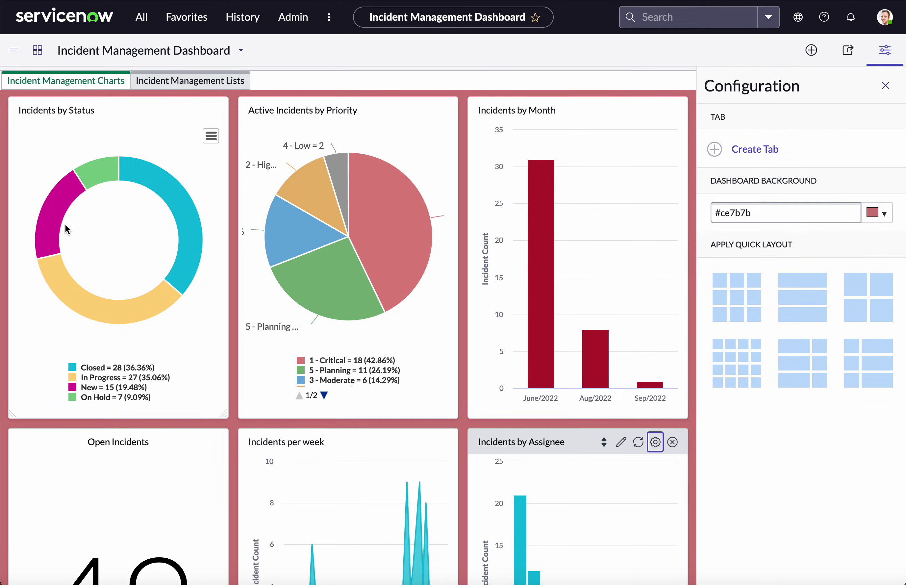
mouse_move(58, 218)
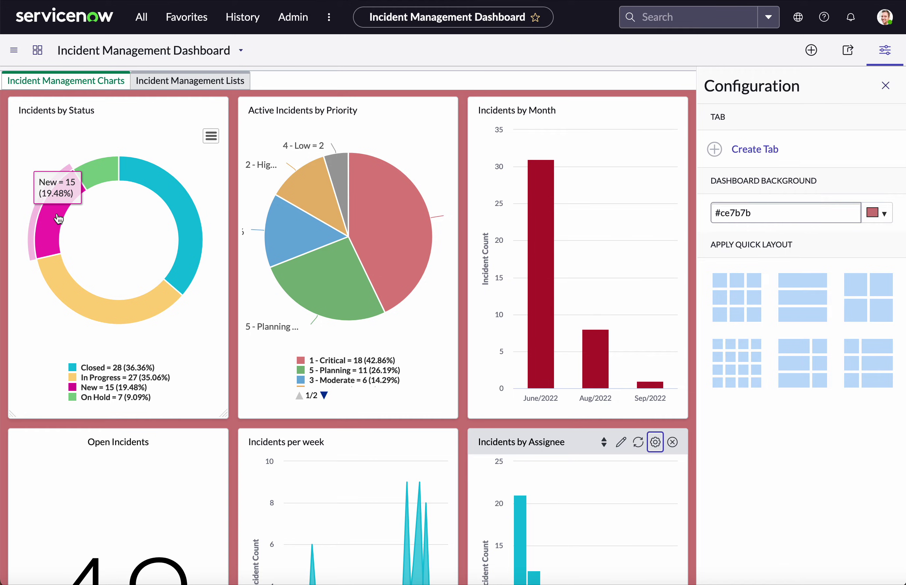
click(58, 218)
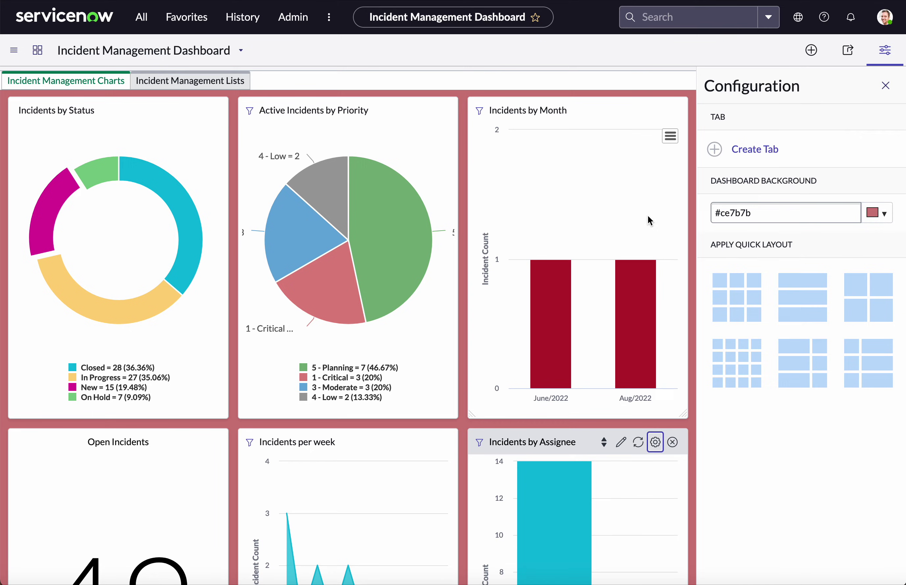
click(55, 207)
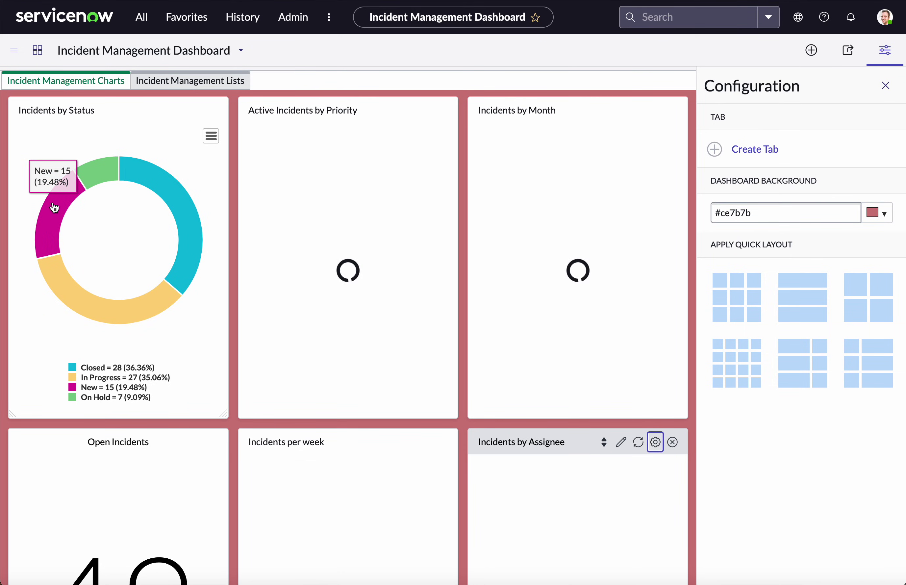
Step: Add a user as a recipient in the dashboard's sharing form by searching their name
click(849, 54)
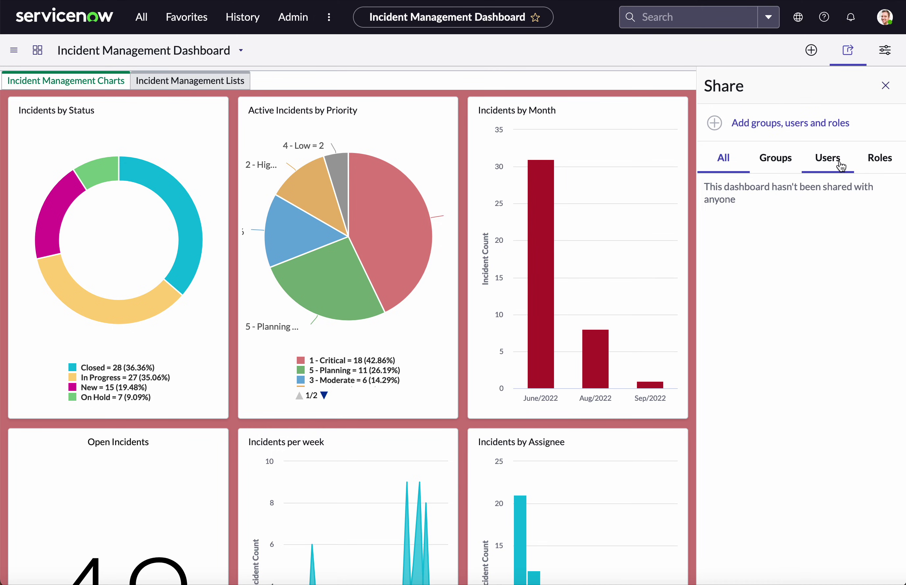
click(785, 127)
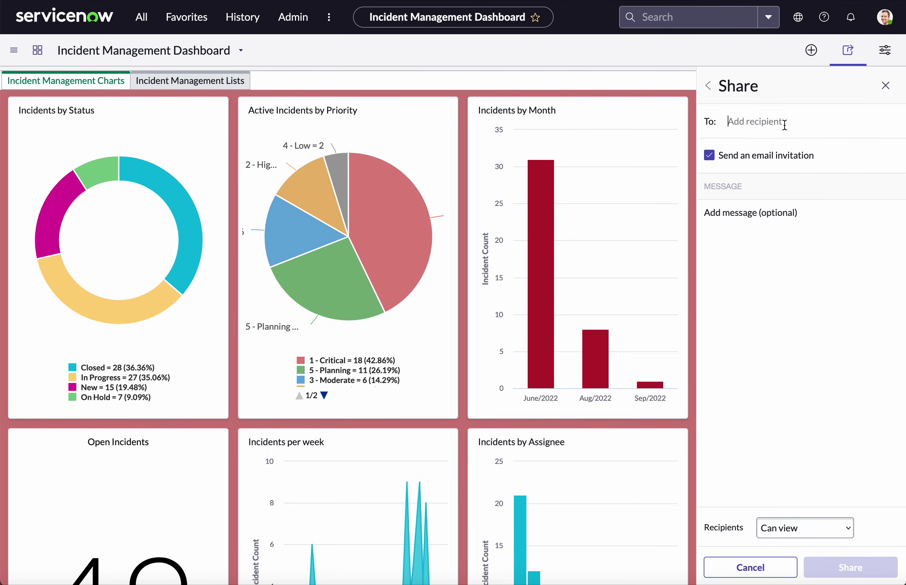
text(abel Tuter)
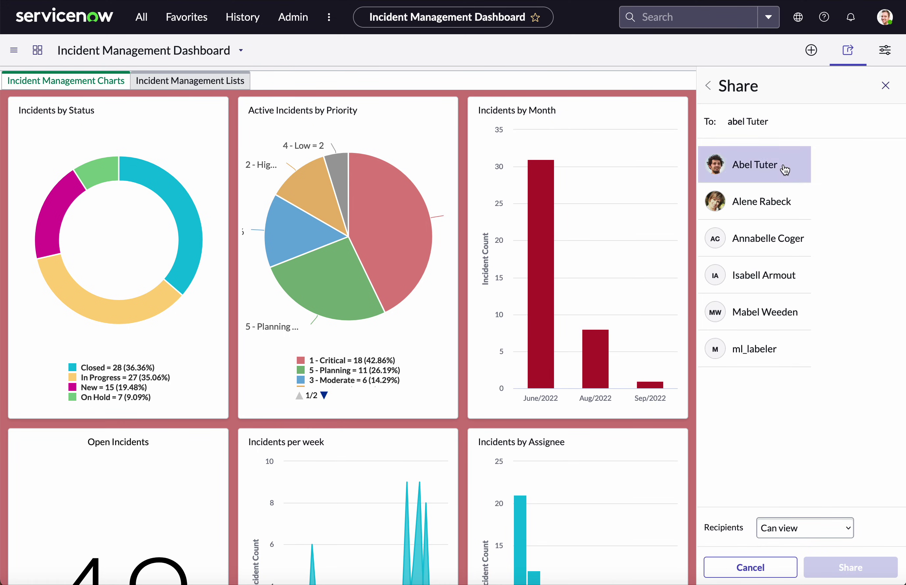
click(778, 168)
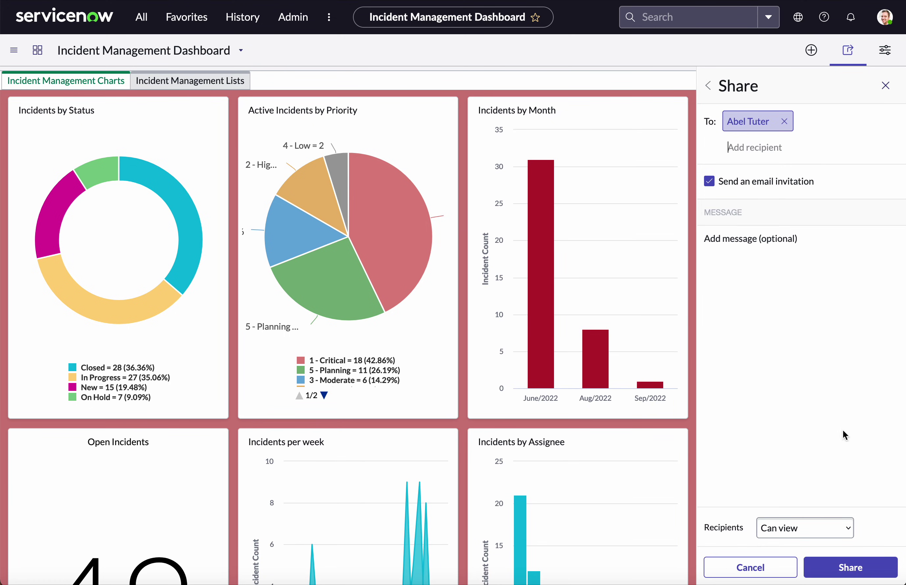
Step: Keep the recipient's permission at Can view
click(840, 534)
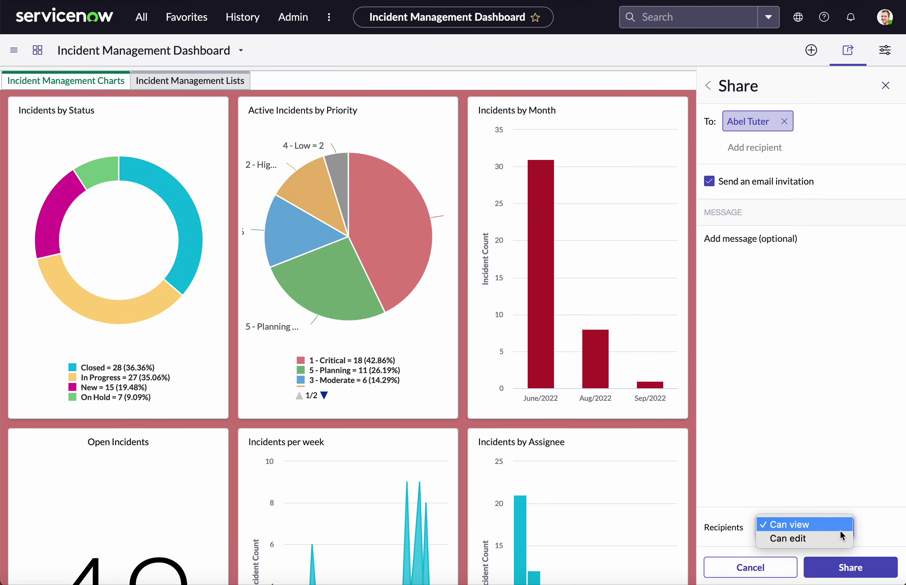
click(839, 569)
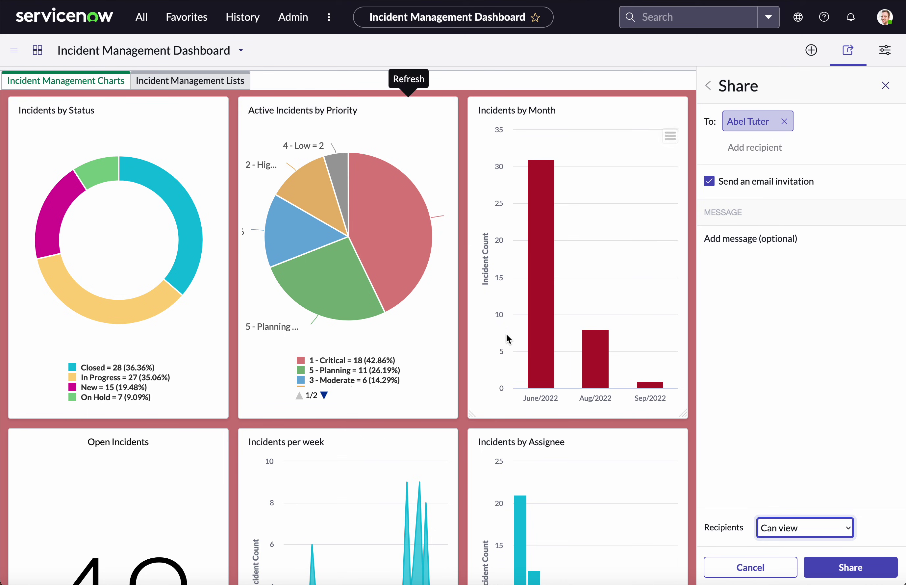
scroll(576, 518, down, 6)
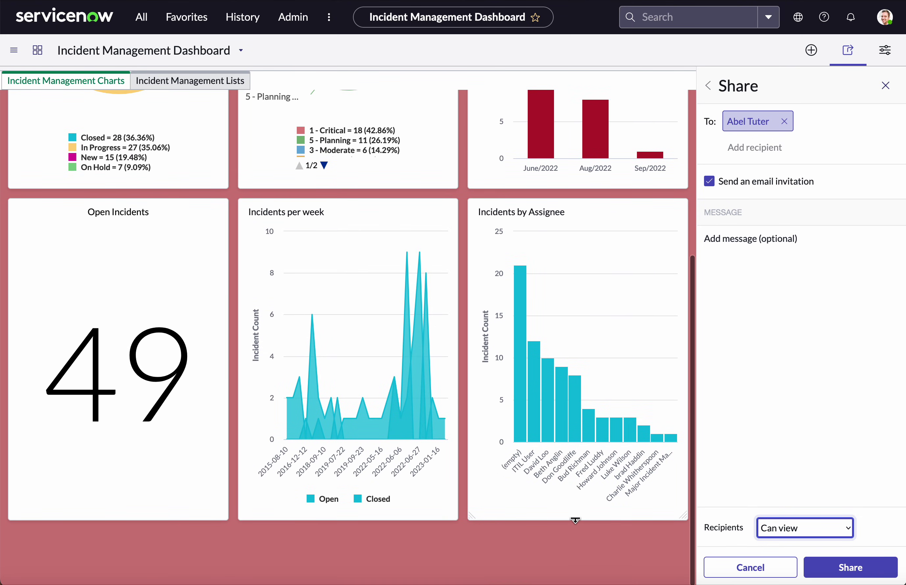
scroll(575, 518, up, 6)
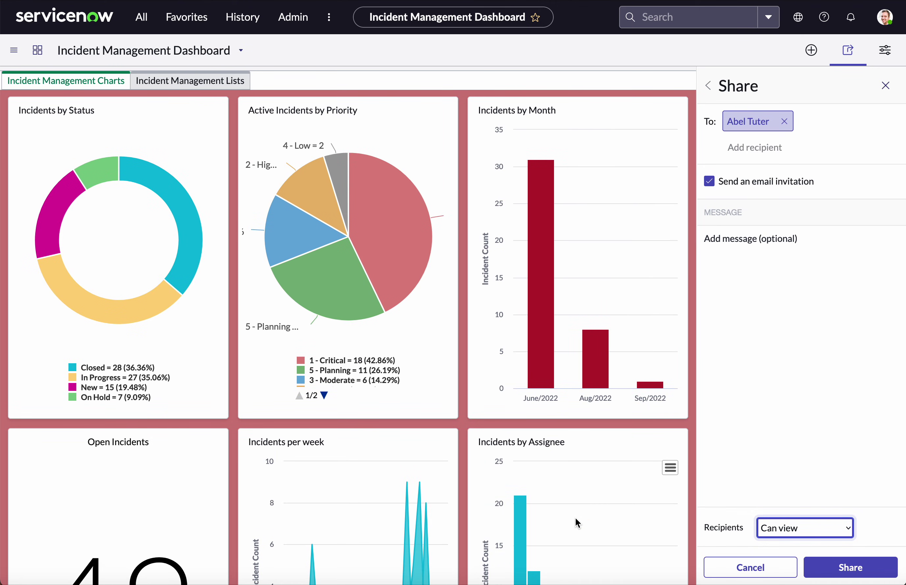